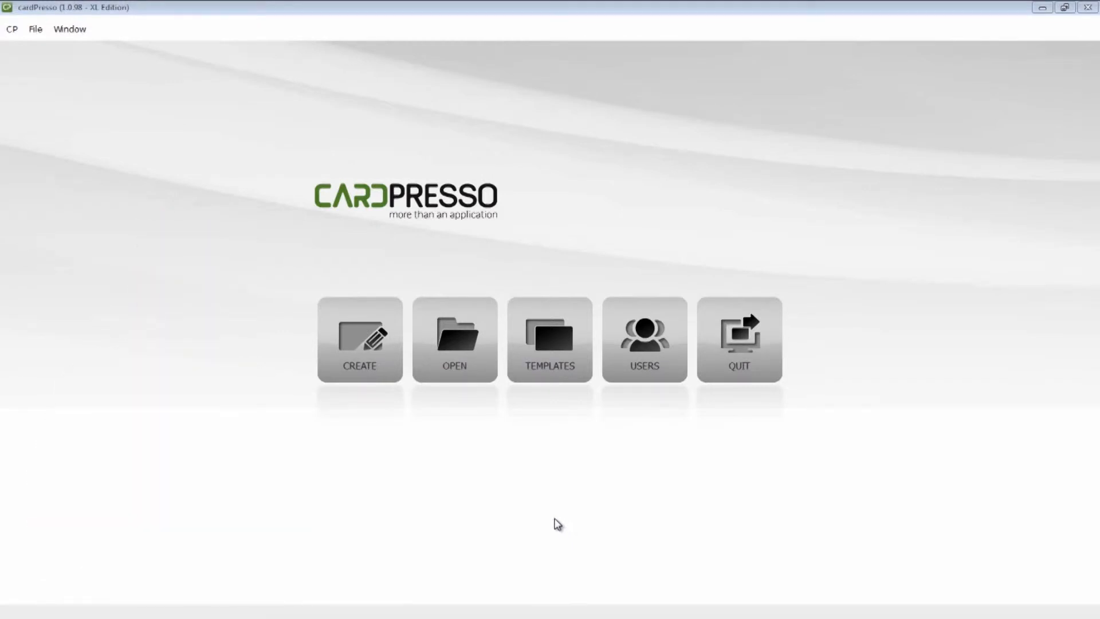
Step: Create a new blank CR80-size card document
{"action": "left_click", "coordinate": [363, 367]}
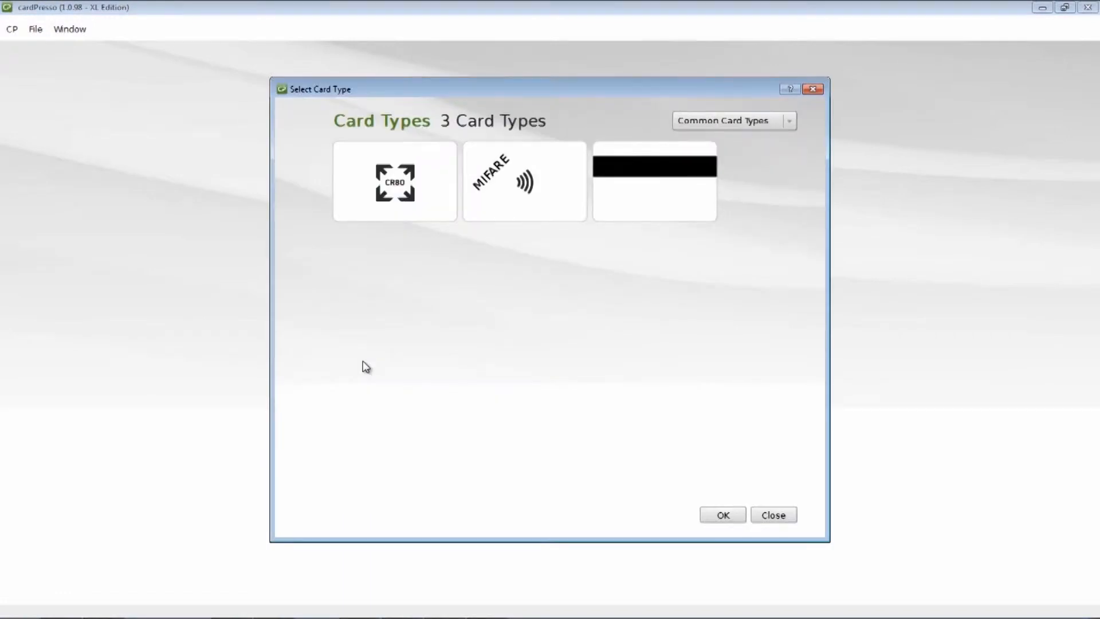
{"action": "left_click", "coordinate": [397, 213]}
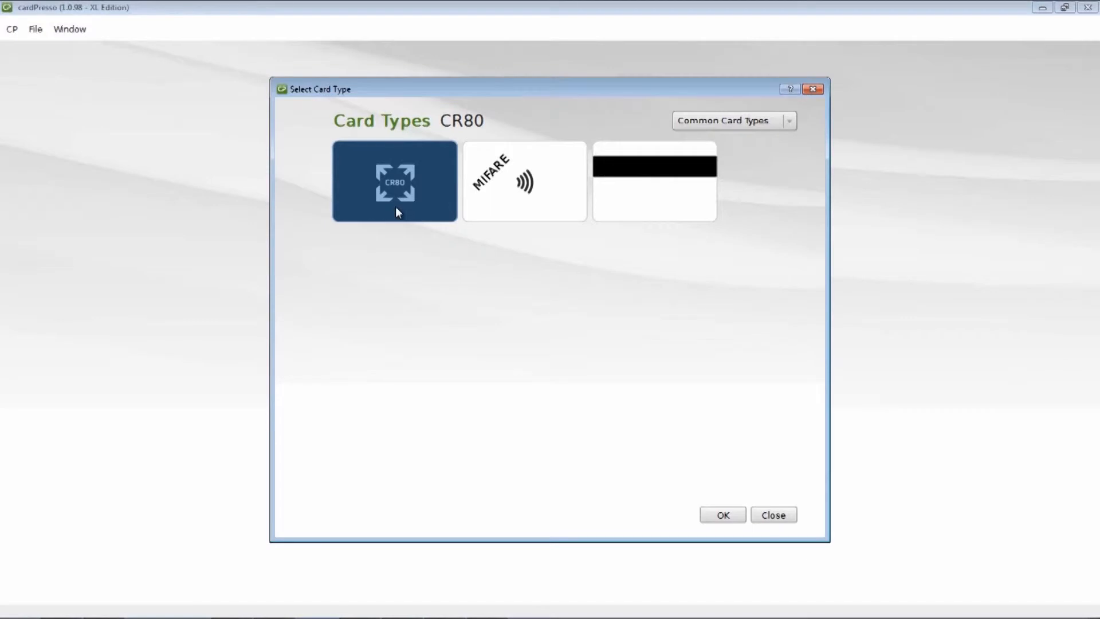
{"action": "left_click", "coordinate": [722, 514]}
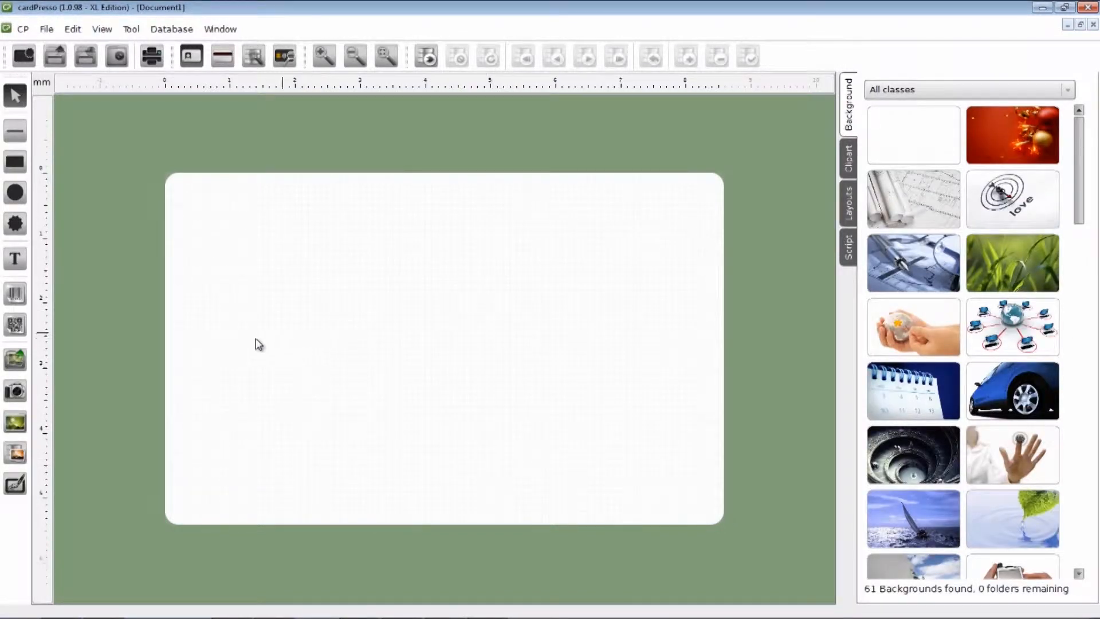
Step: Place the Background swoosh image in a full-card frame and set it as the card background
{"action": "left_click", "coordinate": [20, 366]}
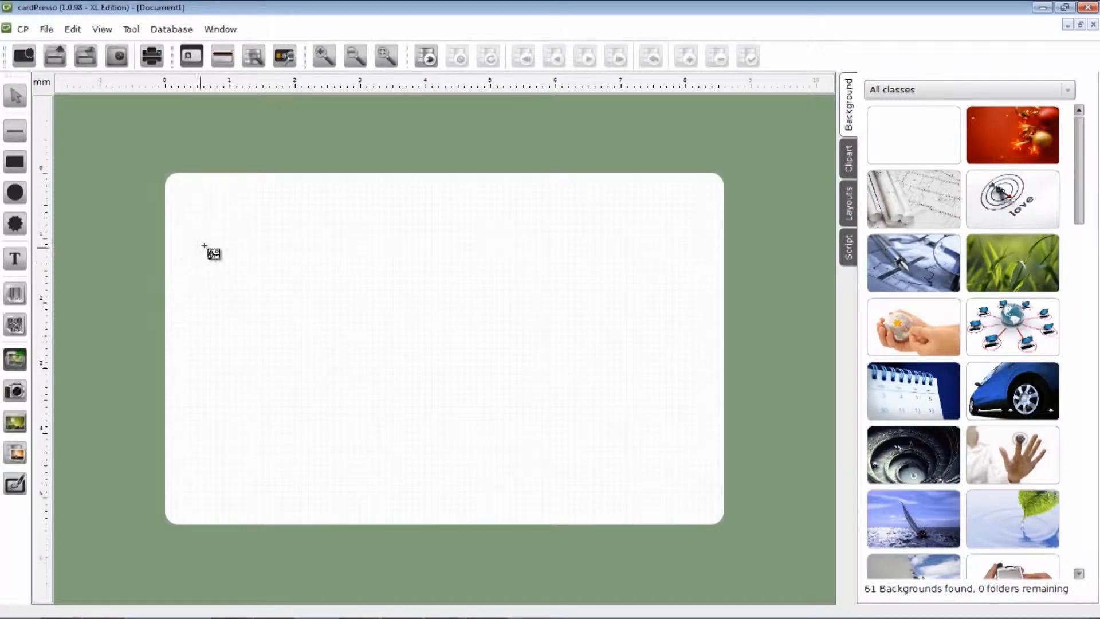
{"action": "left_click", "coordinate": [166, 174]}
{"action": "left_click_drag", "start_coordinate": [405, 366], "coordinate": [728, 526]}
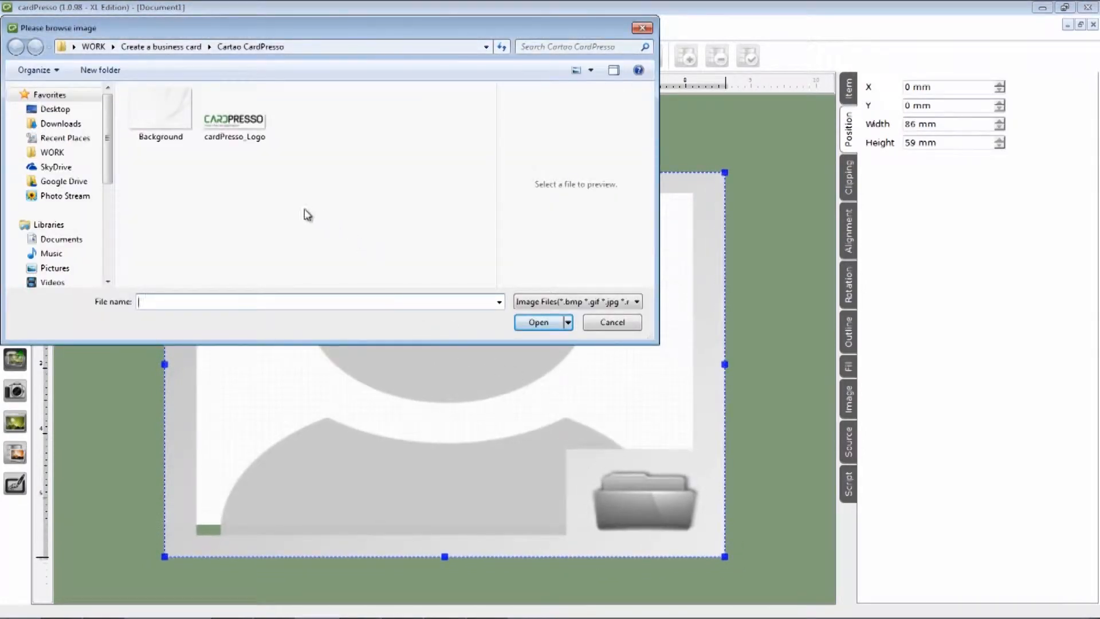
{"action": "left_click", "coordinate": [170, 119]}
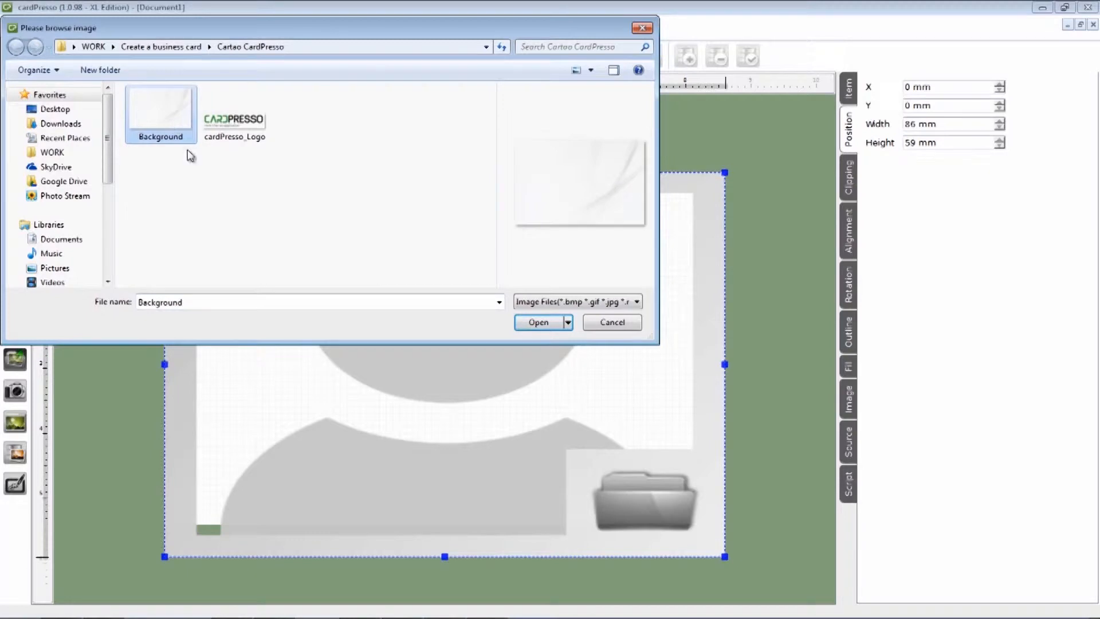
{"action": "left_click", "coordinate": [537, 325]}
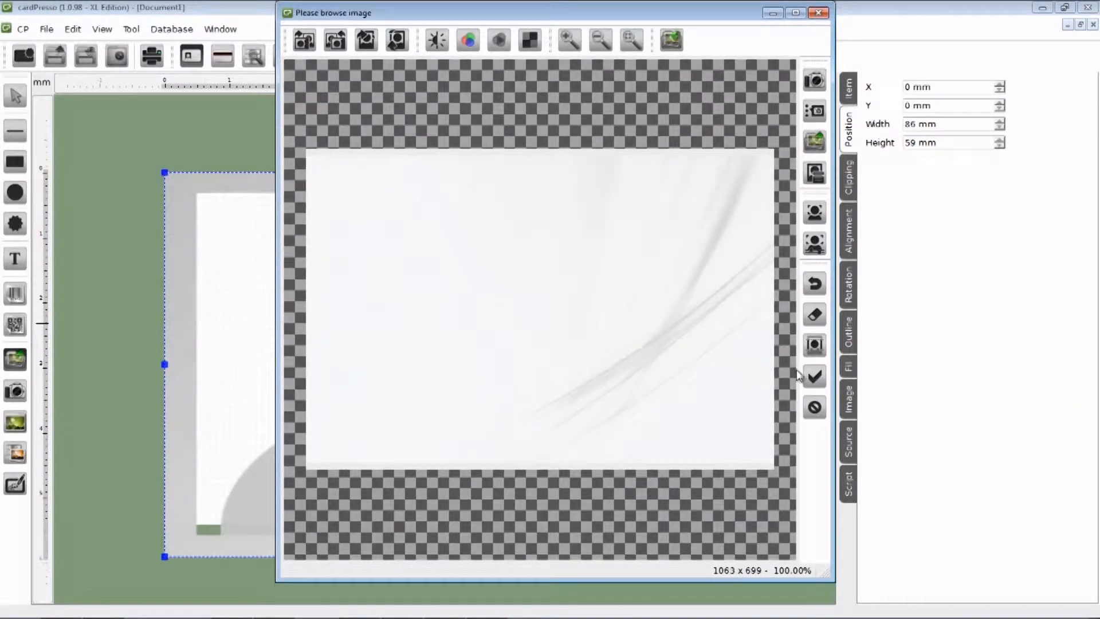
{"action": "left_click", "coordinate": [813, 378]}
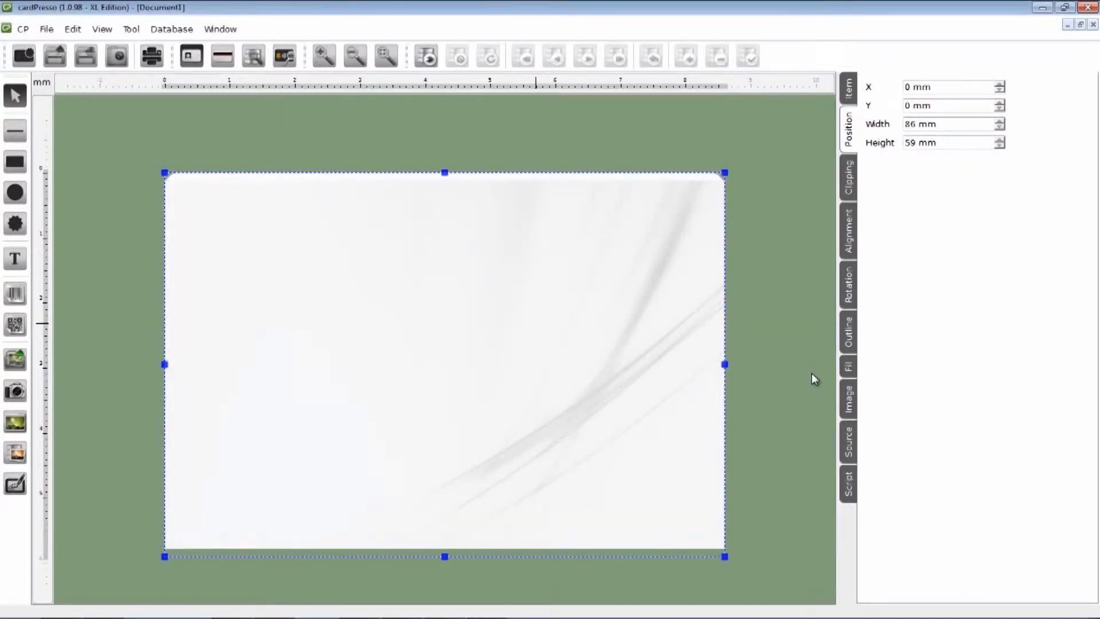
{"action": "right_click", "coordinate": [444, 305]}
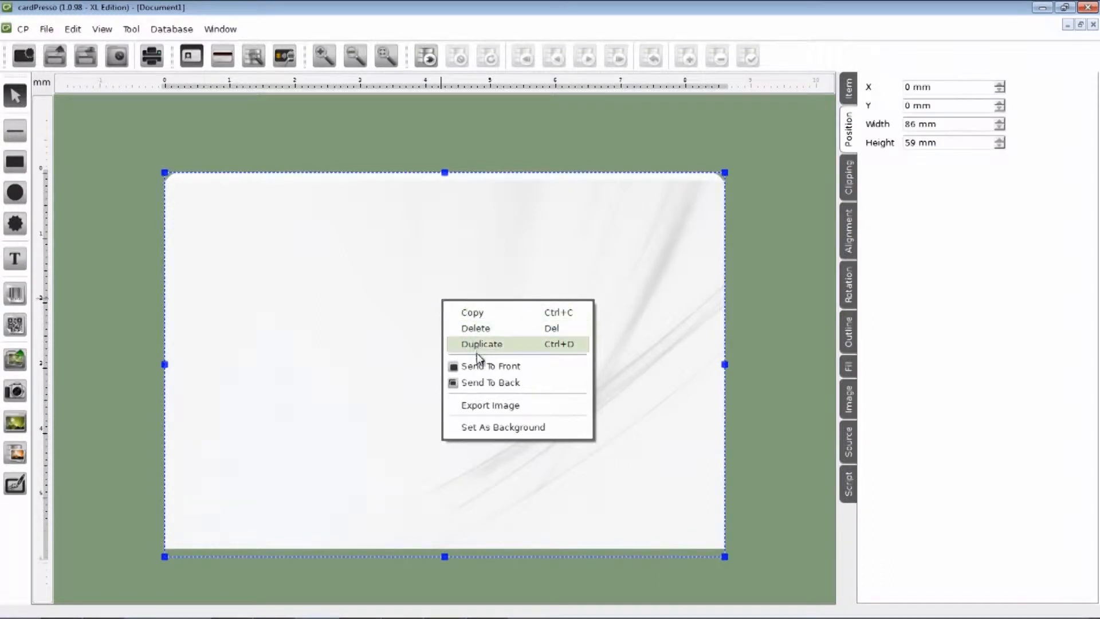
{"action": "left_click", "coordinate": [501, 427]}
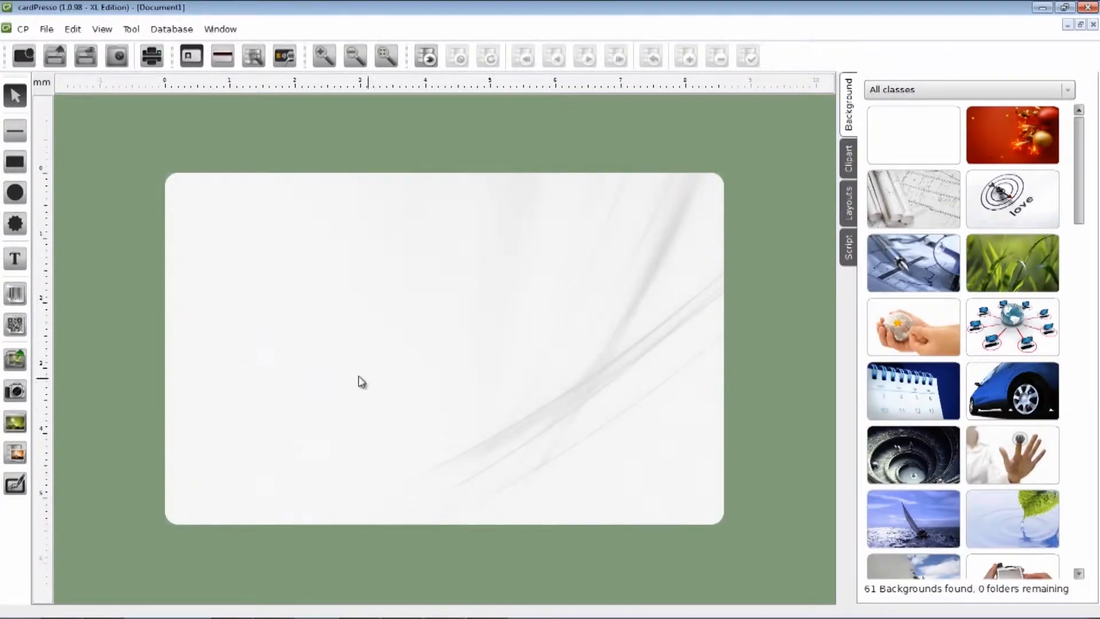
Step: Insert the cardPresso_Logo image in a frame at the card's upper left
{"action": "left_click", "coordinate": [18, 362]}
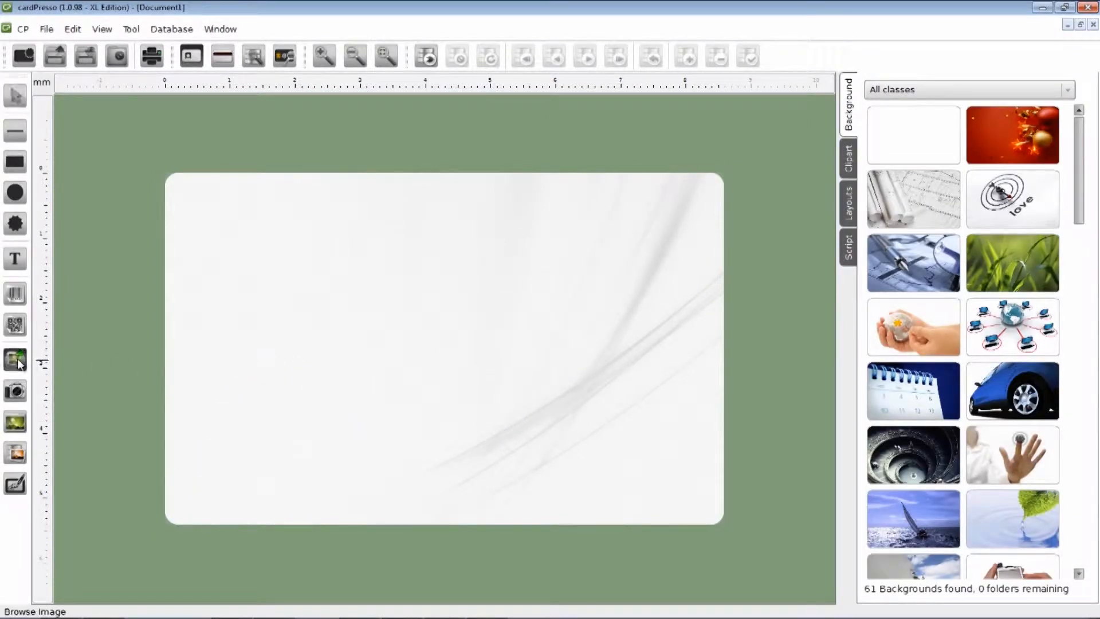
{"action": "mouse_move", "coordinate": [210, 237]}
{"action": "left_mouse_down"}
{"action": "mouse_move", "coordinate": [301, 302]}
{"action": "mouse_move", "coordinate": [464, 348]}
{"action": "left_mouse_up"}
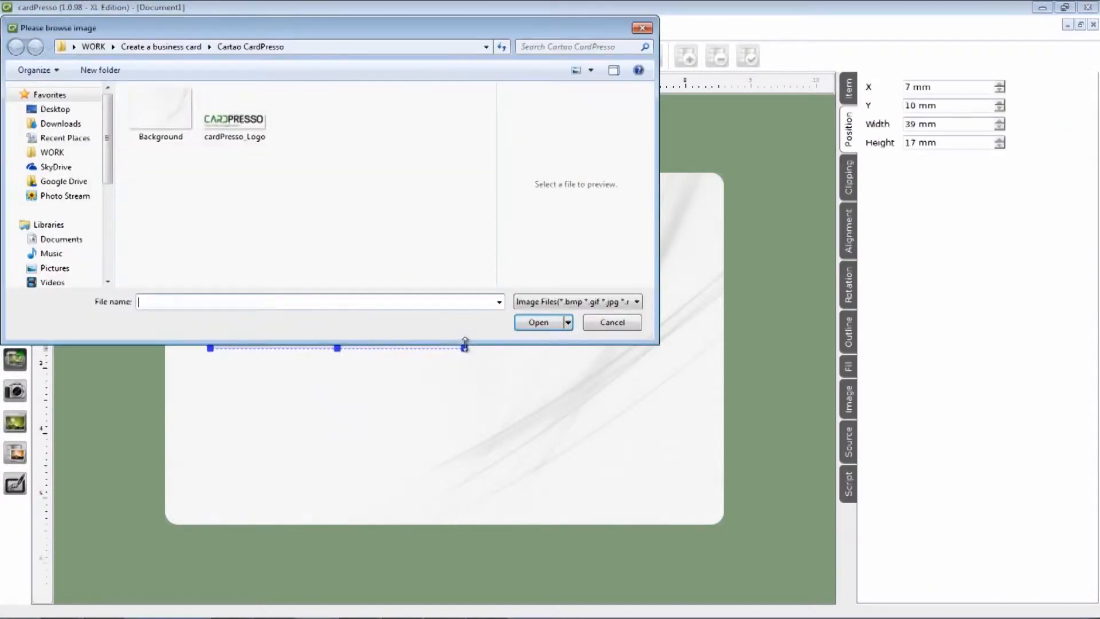
{"action": "left_click", "coordinate": [254, 136]}
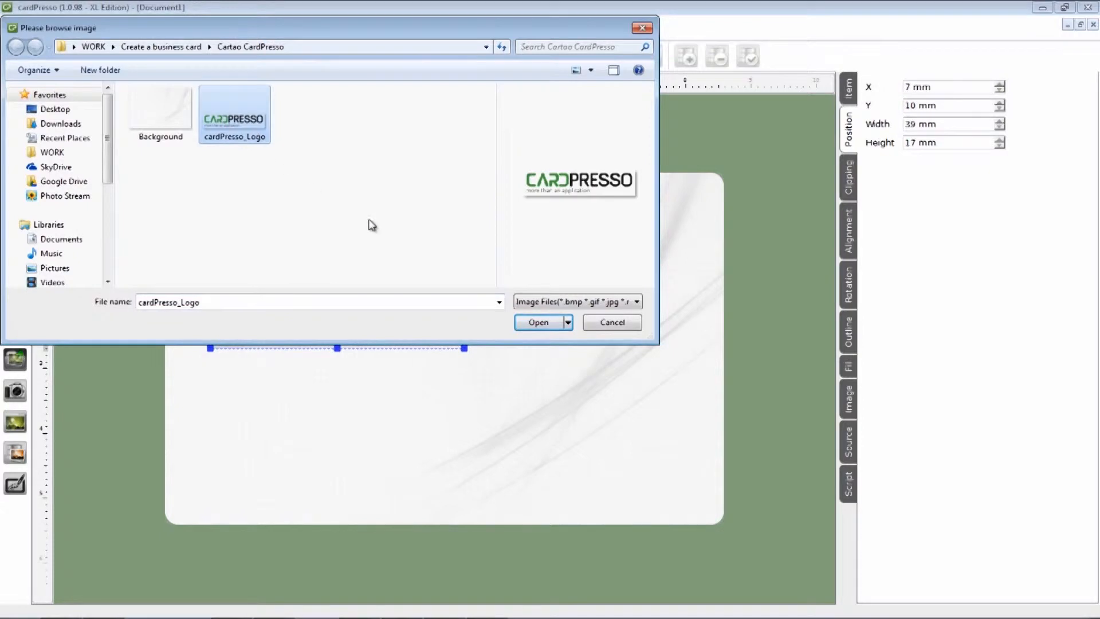
{"action": "left_click", "coordinate": [535, 322]}
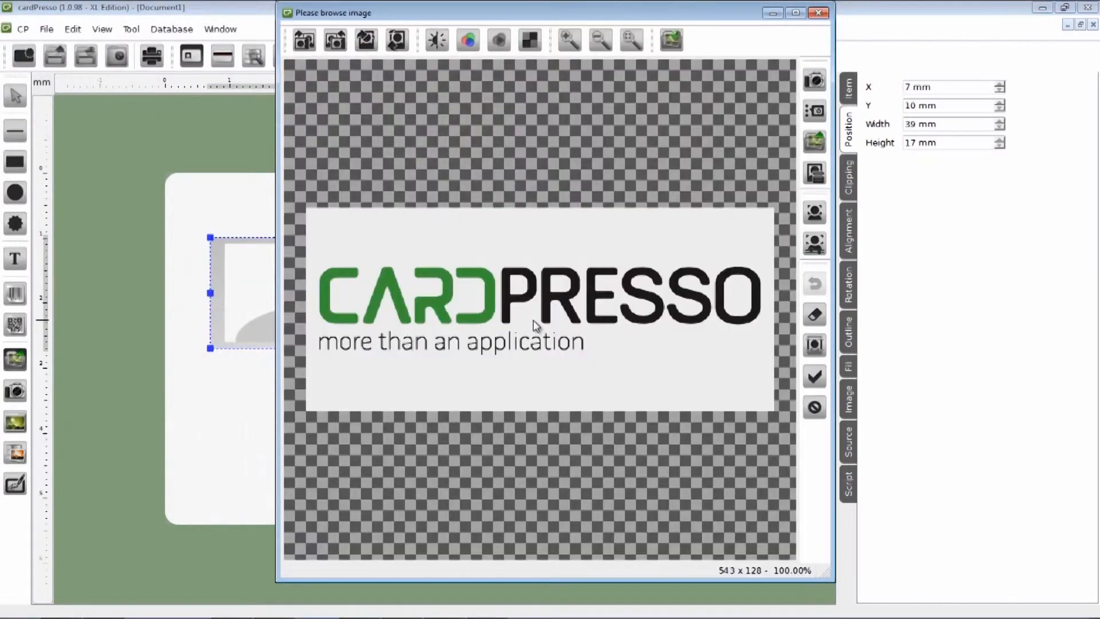
{"action": "left_click", "coordinate": [814, 376]}
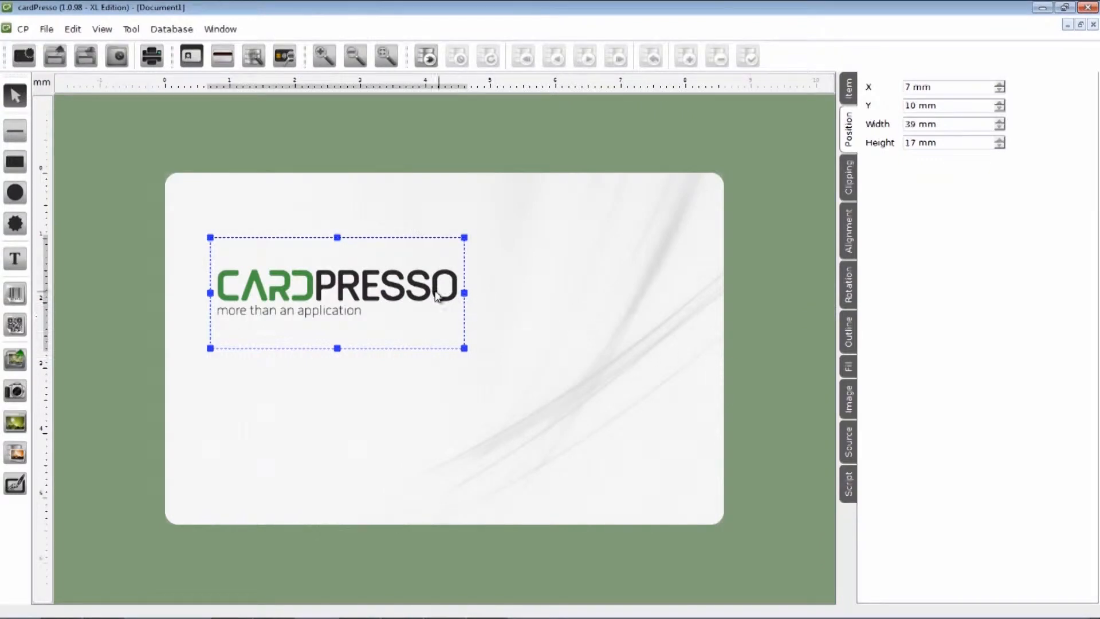
Step: Nudge the logo up-left and resize it to about 43 × 20 mm
{"action": "left_click_drag", "start_coordinate": [351, 279], "coordinate": [347, 259]}
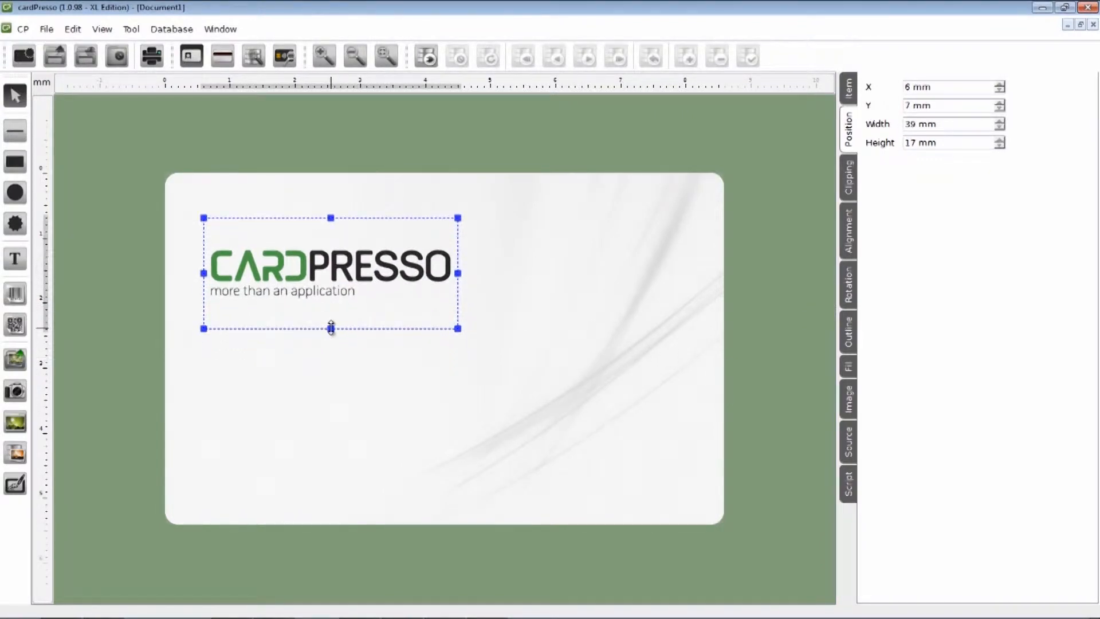
{"action": "left_click_drag", "start_coordinate": [331, 328], "coordinate": [344, 356]}
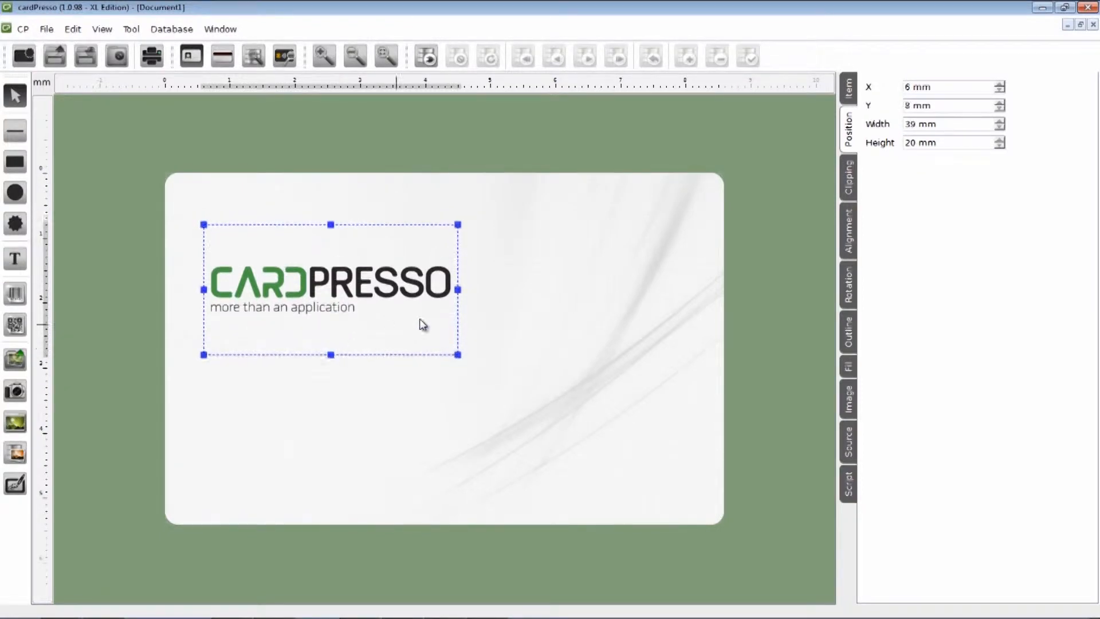
{"action": "left_click_drag", "start_coordinate": [458, 289], "coordinate": [486, 291]}
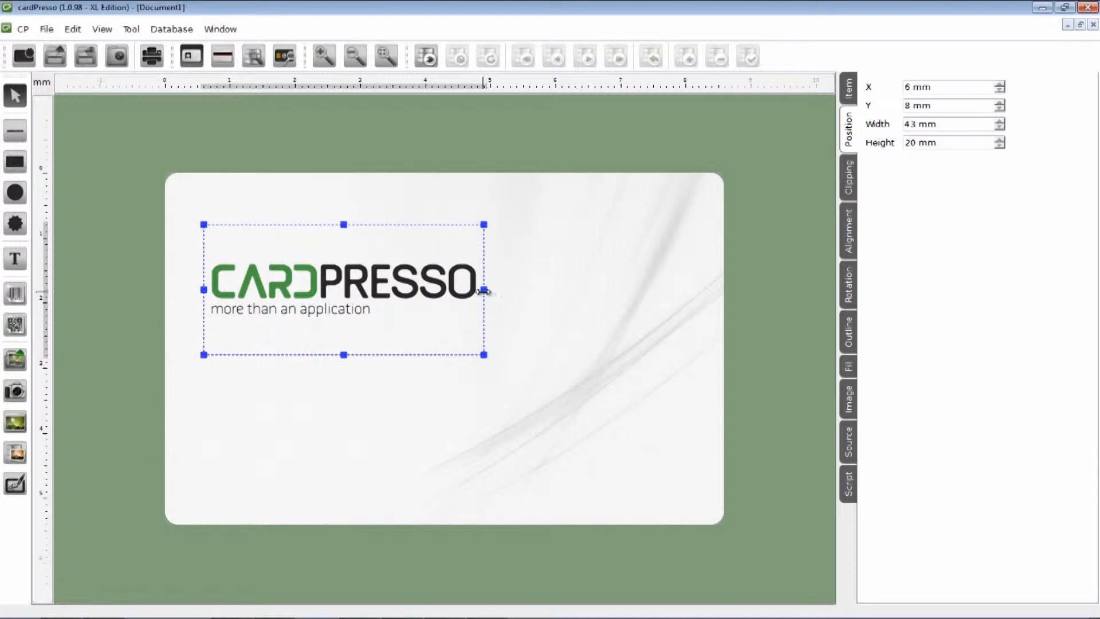
{"action": "left_click", "coordinate": [395, 376]}
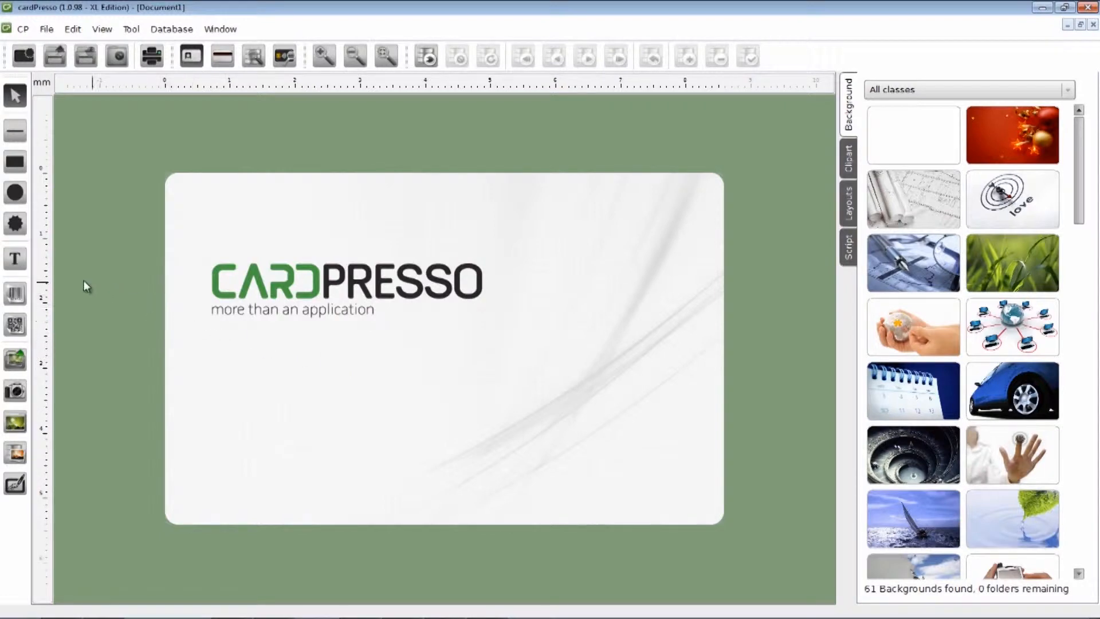
Step: Add a text box below the logo containing the cardholder's name
{"action": "left_click", "coordinate": [20, 271]}
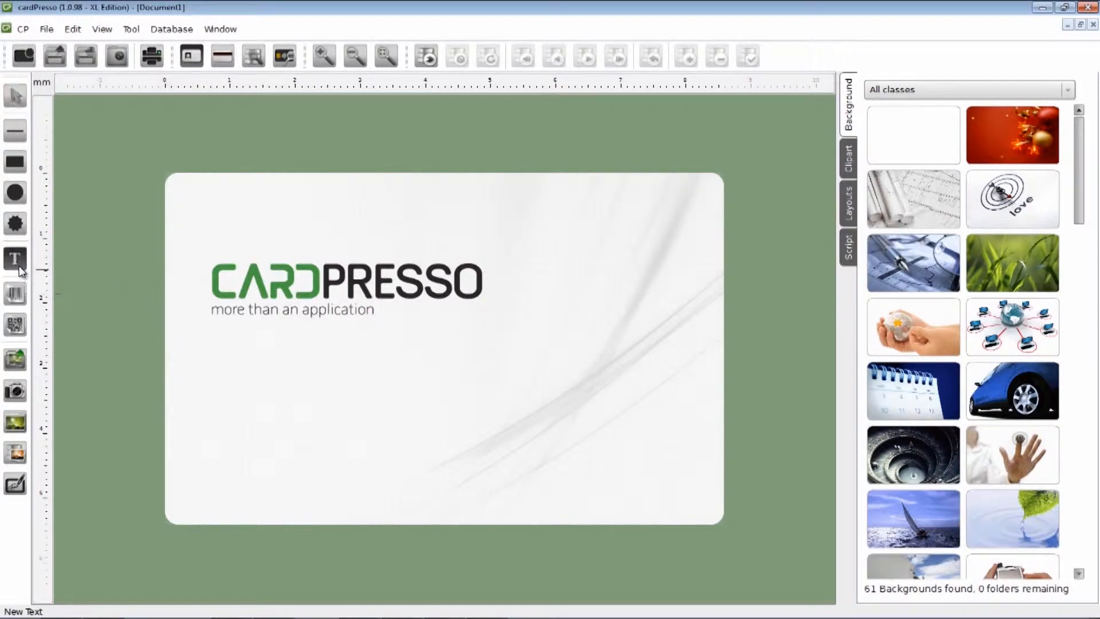
{"action": "left_click", "coordinate": [217, 363]}
{"action": "left_click_drag", "start_coordinate": [253, 379], "coordinate": [379, 393]}
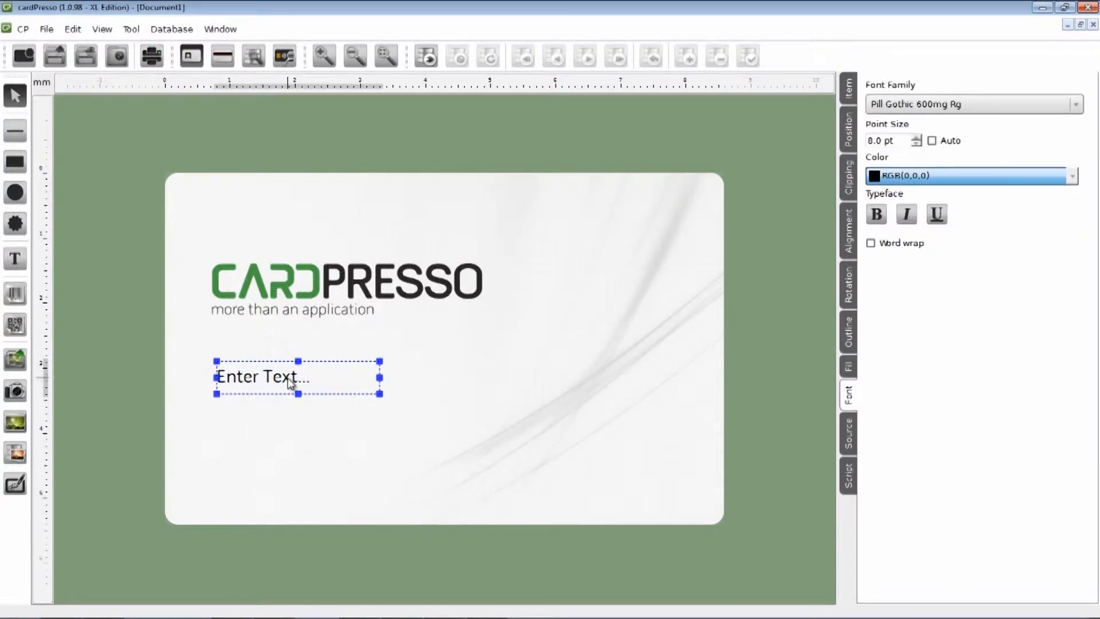
{"action": "double_click", "coordinate": [288, 381]}
{"action": "left_click_drag", "start_coordinate": [284, 426], "coordinate": [223, 426]}
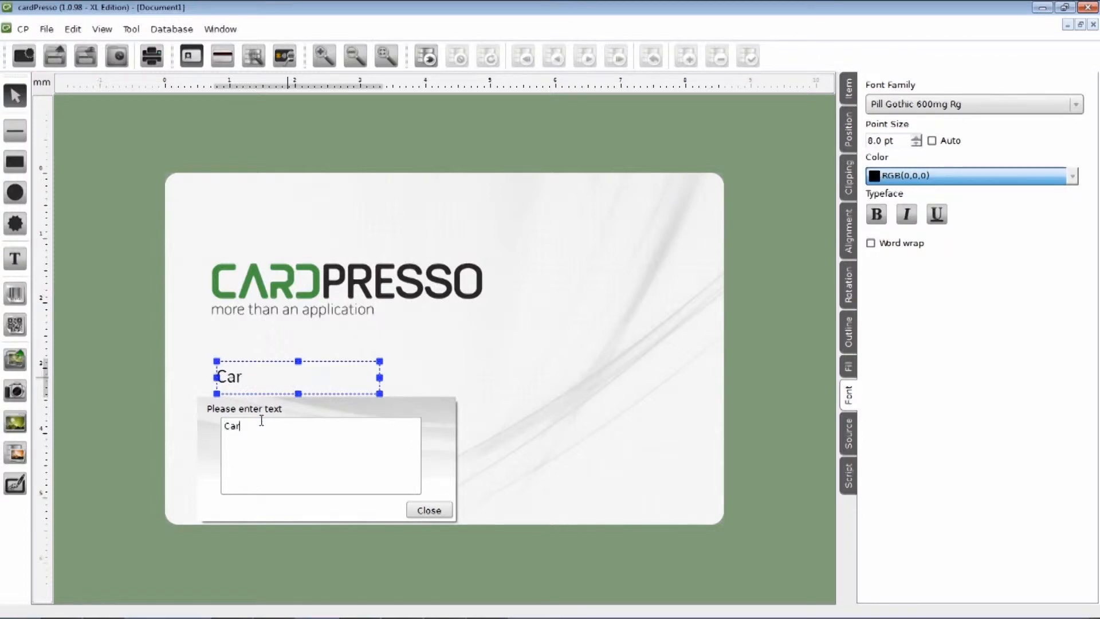
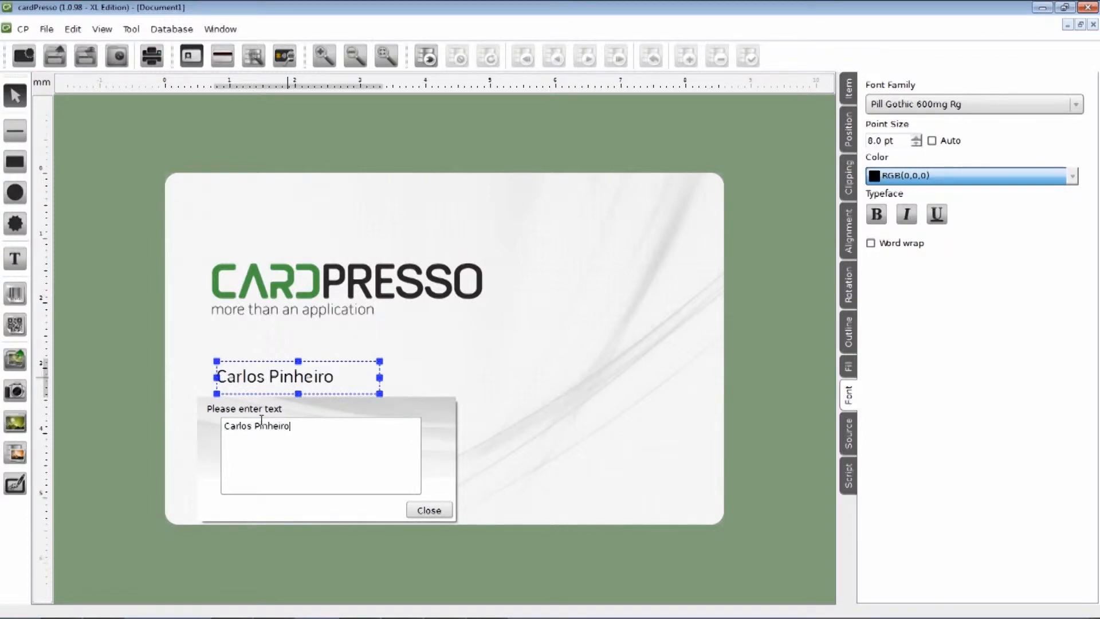
{"action": "left_click", "coordinate": [428, 512]}
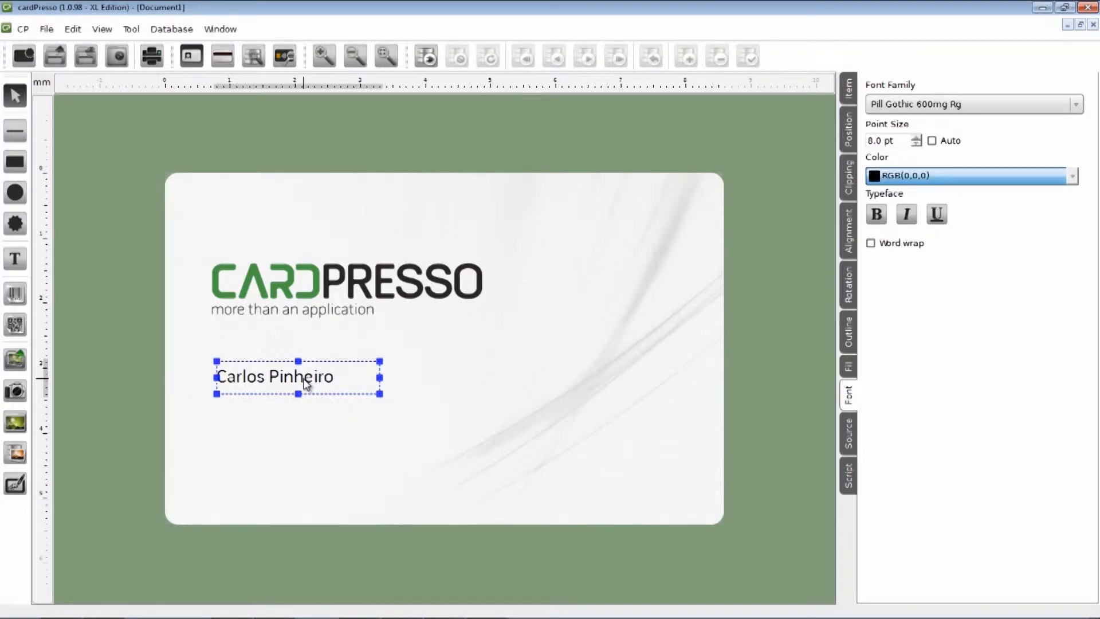
Step: Position the name at X 8 mm, Y 32 mm, size it 24 × 4 mm, and make it bold
{"action": "left_click_drag", "start_coordinate": [305, 382], "coordinate": [319, 383]}
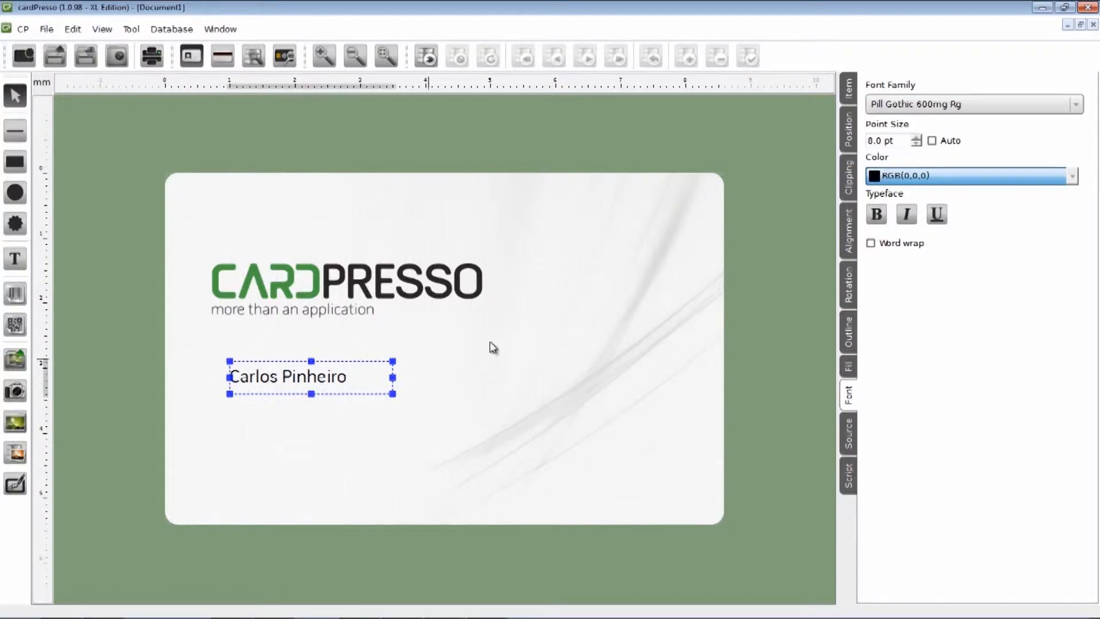
{"action": "left_click", "coordinate": [849, 127]}
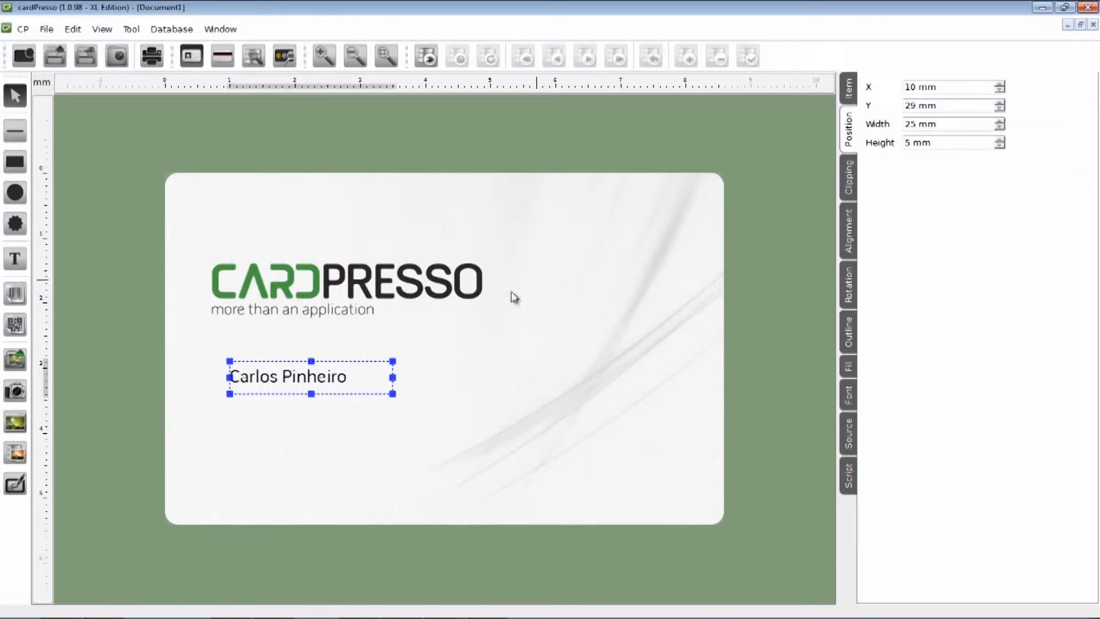
{"action": "left_click_drag", "start_coordinate": [323, 381], "coordinate": [306, 397]}
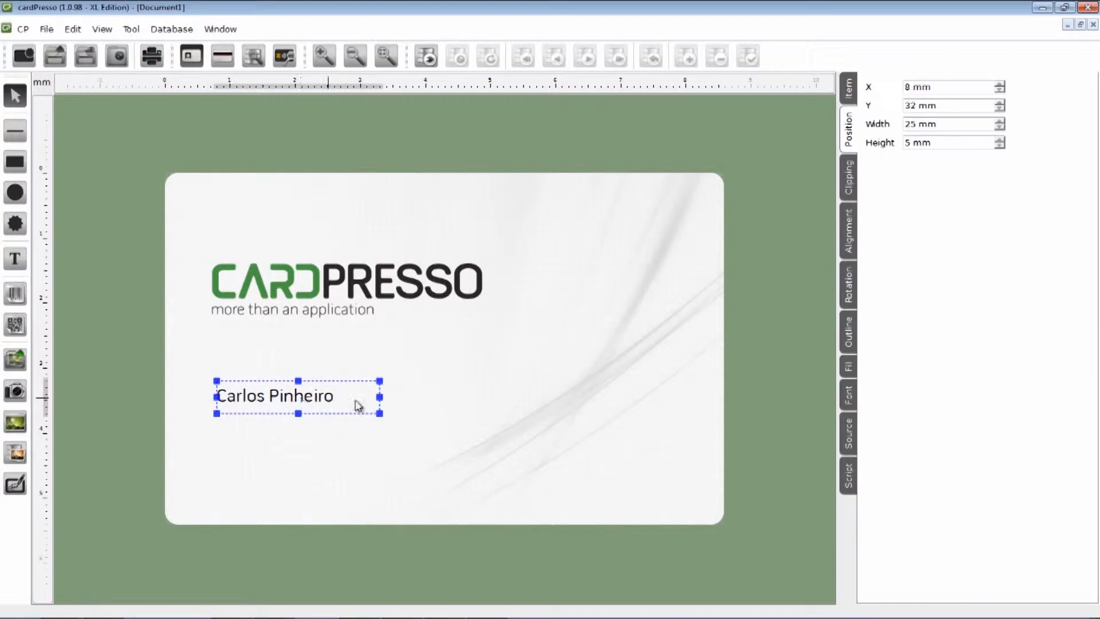
{"action": "left_click_drag", "start_coordinate": [379, 396], "coordinate": [373, 396]}
{"action": "left_click_drag", "start_coordinate": [297, 413], "coordinate": [296, 408]}
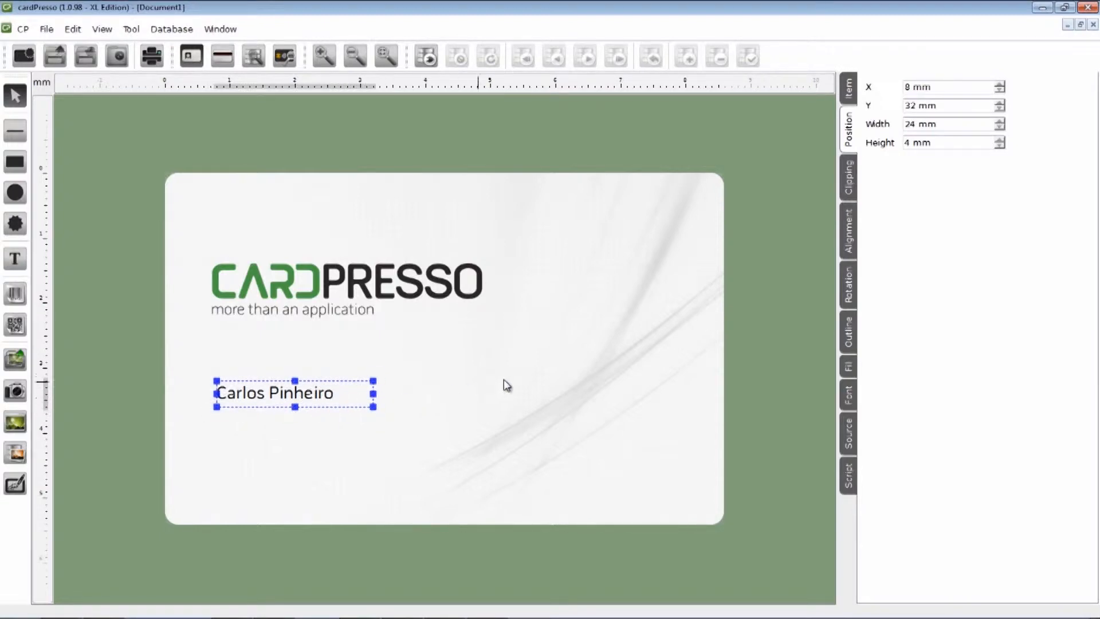
{"action": "left_click", "coordinate": [850, 396]}
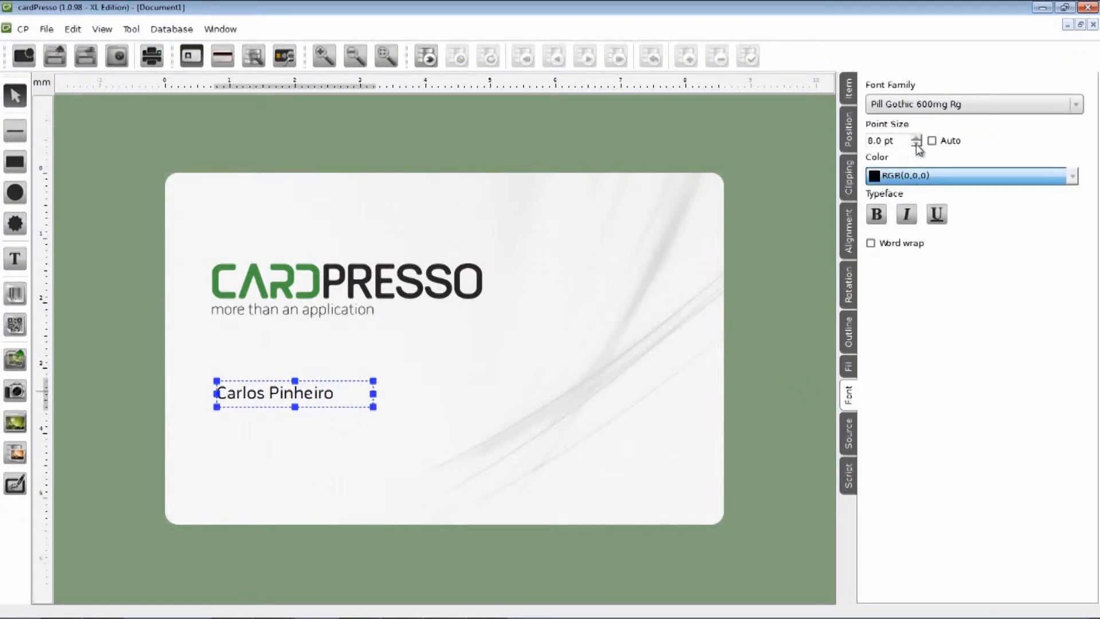
{"action": "left_click", "coordinate": [878, 216]}
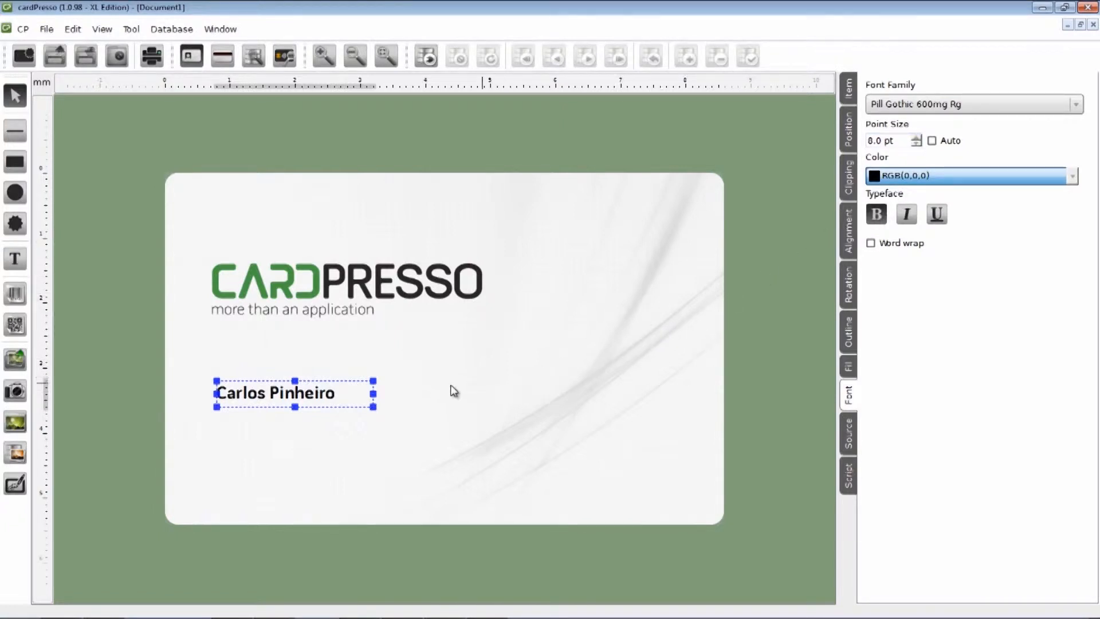
{"action": "left_click", "coordinate": [365, 430]}
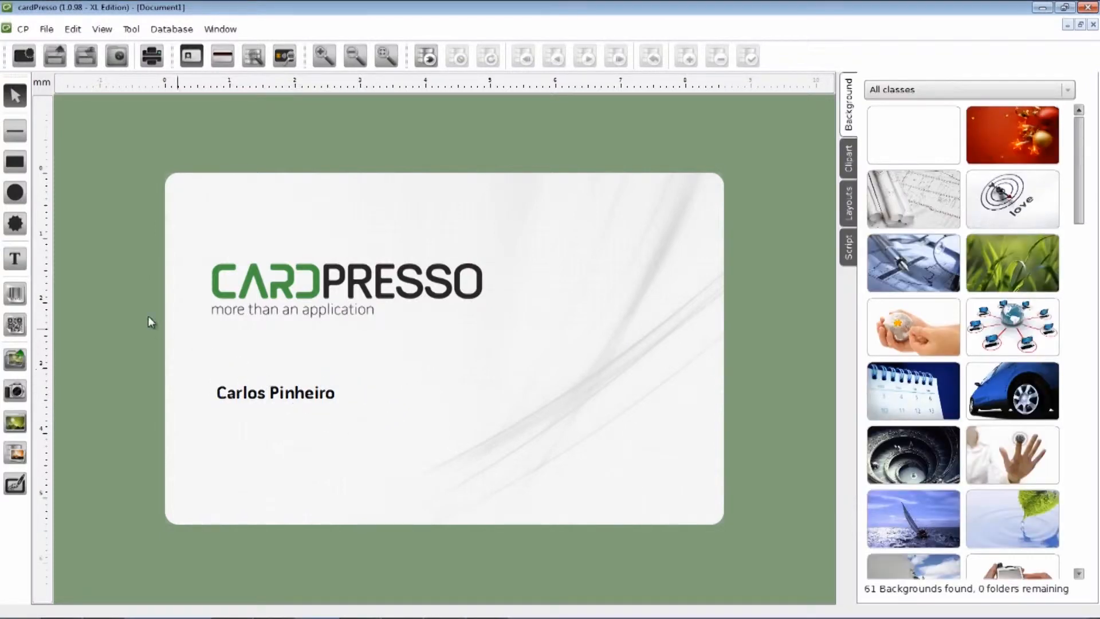
Step: Add a text box below the name reading 'Technical Support'
{"action": "left_click", "coordinate": [20, 267]}
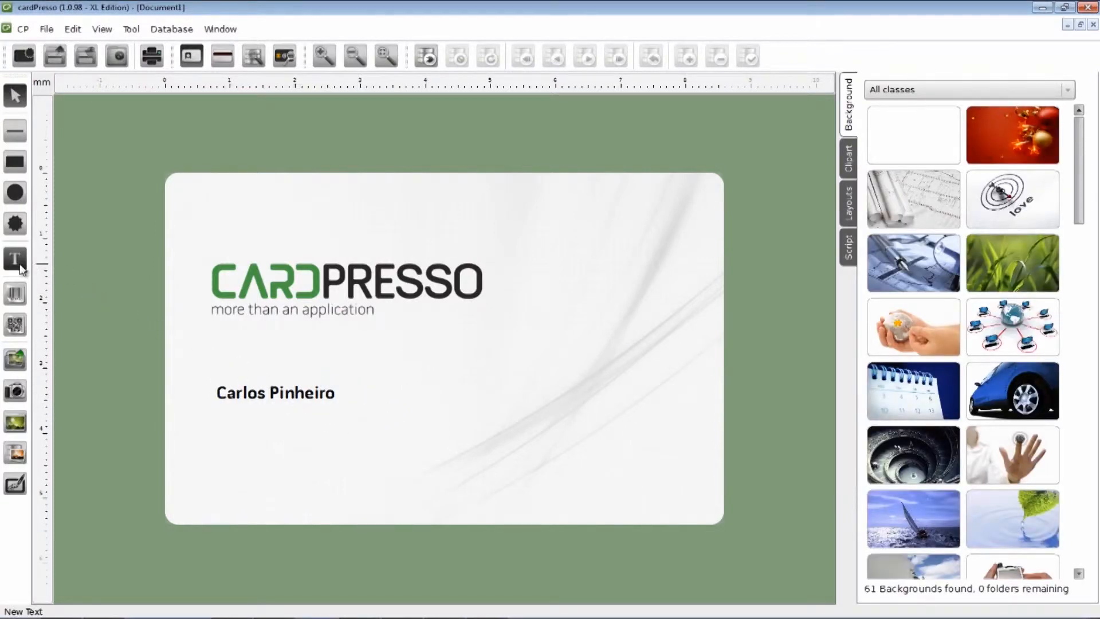
{"action": "left_click_drag", "start_coordinate": [215, 420], "coordinate": [388, 447]}
{"action": "double_click", "coordinate": [295, 442]}
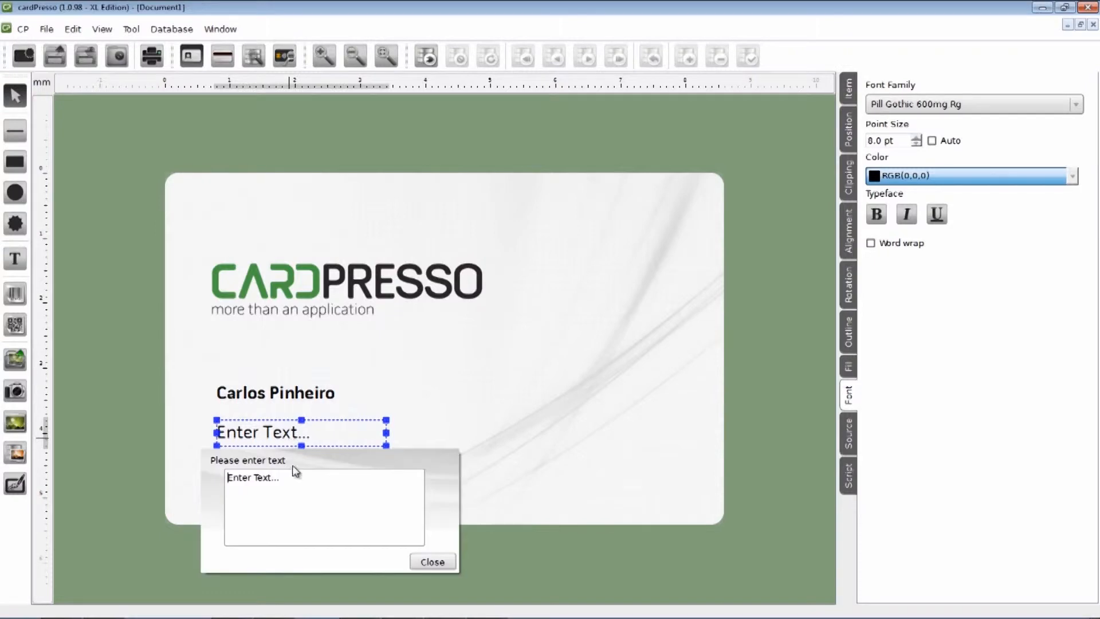
{"action": "left_click_drag", "start_coordinate": [292, 479], "coordinate": [189, 468]}
{"action": "type", "text": "Te"}
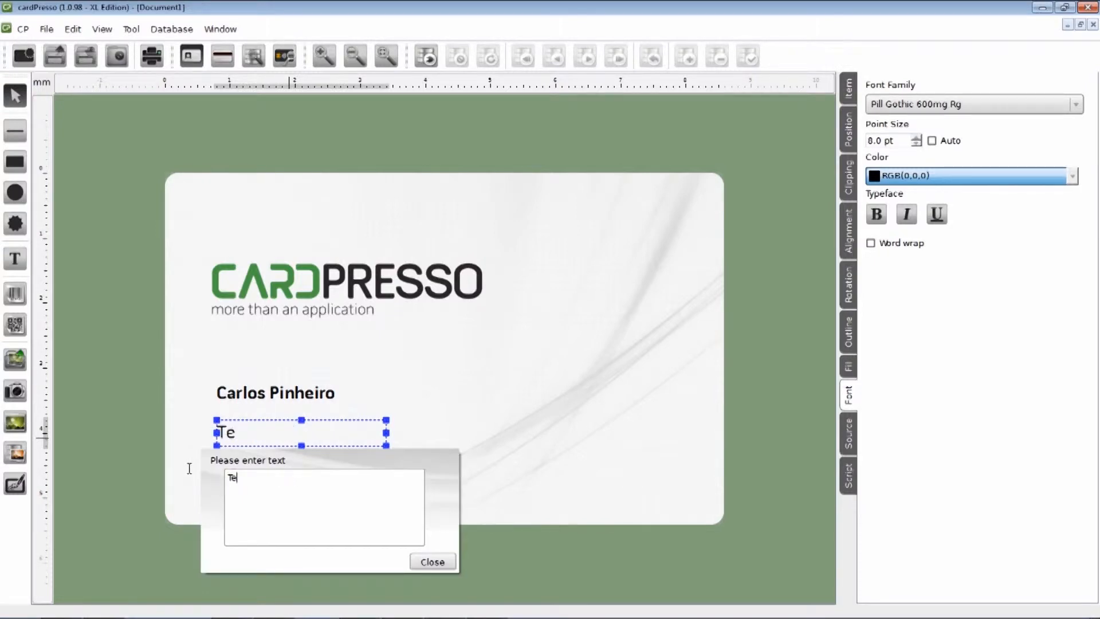
{"action": "type", "text": "chnical Suppo"}
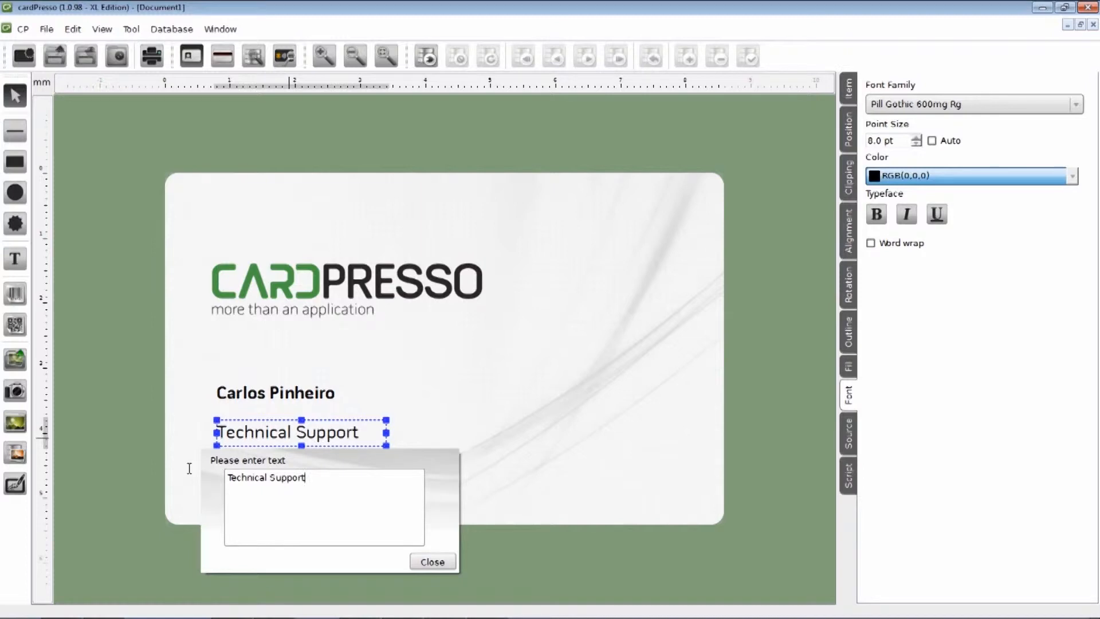
{"action": "type", "text": "rt"}
{"action": "left_click", "coordinate": [422, 562]}
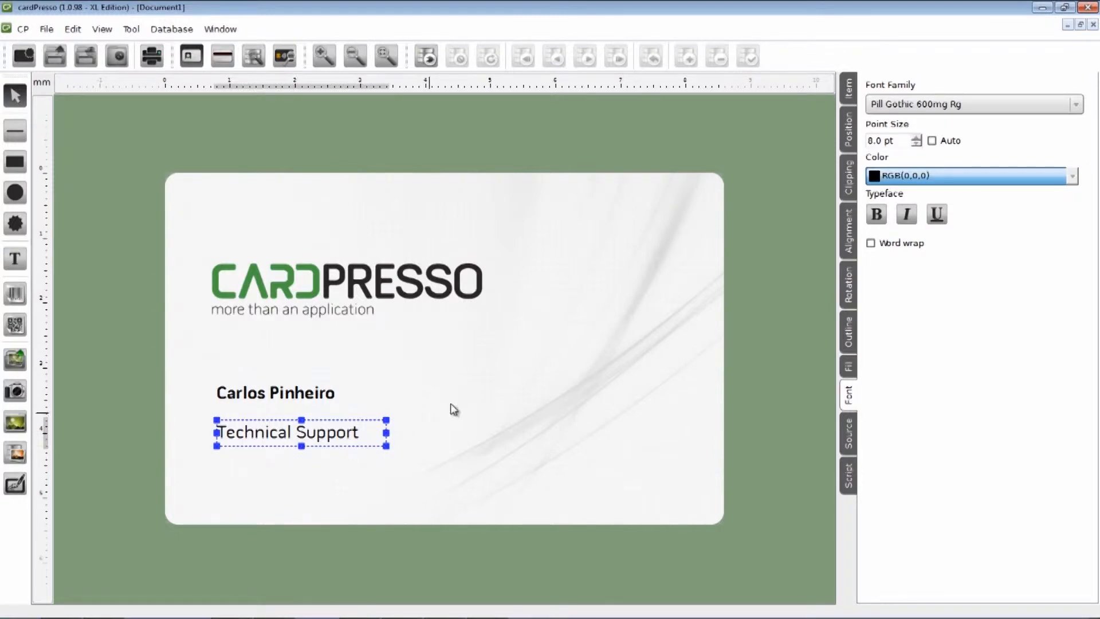
Step: Set the title to 7 pt and place it under the name at Y 35 mm, 22 × 3 mm
{"action": "left_click", "coordinate": [917, 145]}
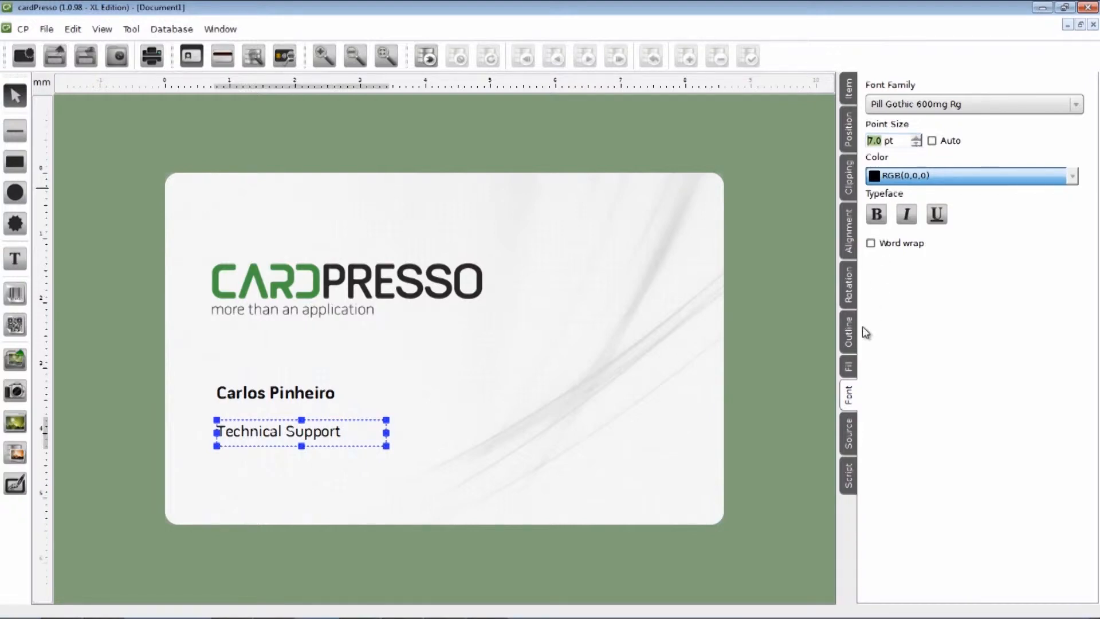
{"action": "left_click", "coordinate": [849, 130]}
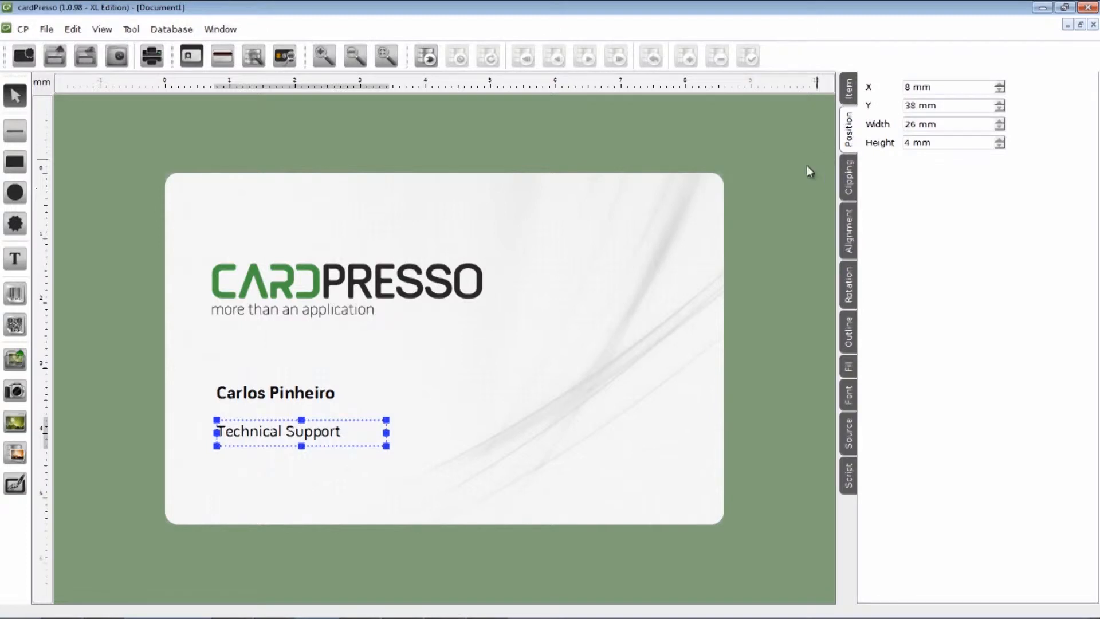
{"action": "left_click_drag", "start_coordinate": [332, 433], "coordinate": [359, 413]}
{"action": "left_click_drag", "start_coordinate": [291, 428], "coordinate": [289, 420]}
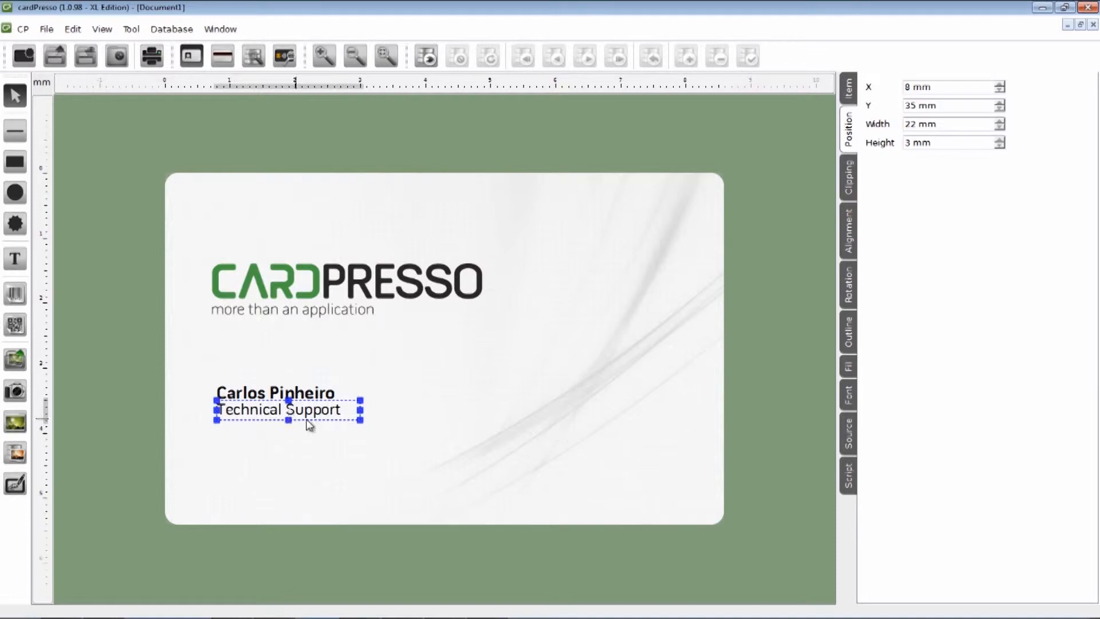
{"action": "left_click", "coordinate": [390, 414]}
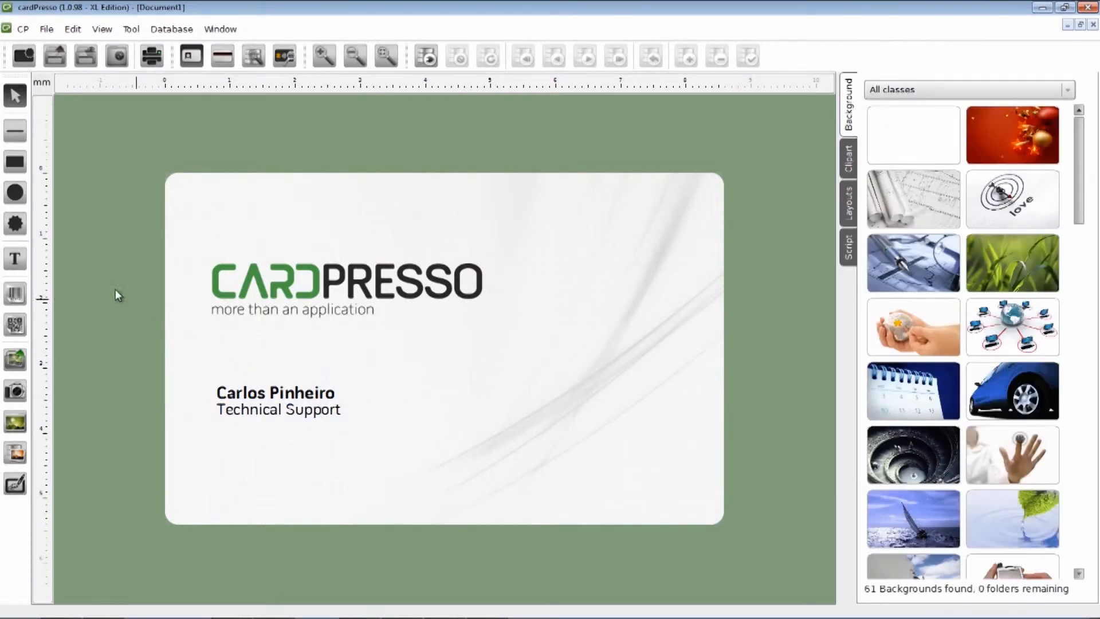
Step: Add a two-line text box below the title with the phone number and e-mail address
{"action": "left_click", "coordinate": [16, 261]}
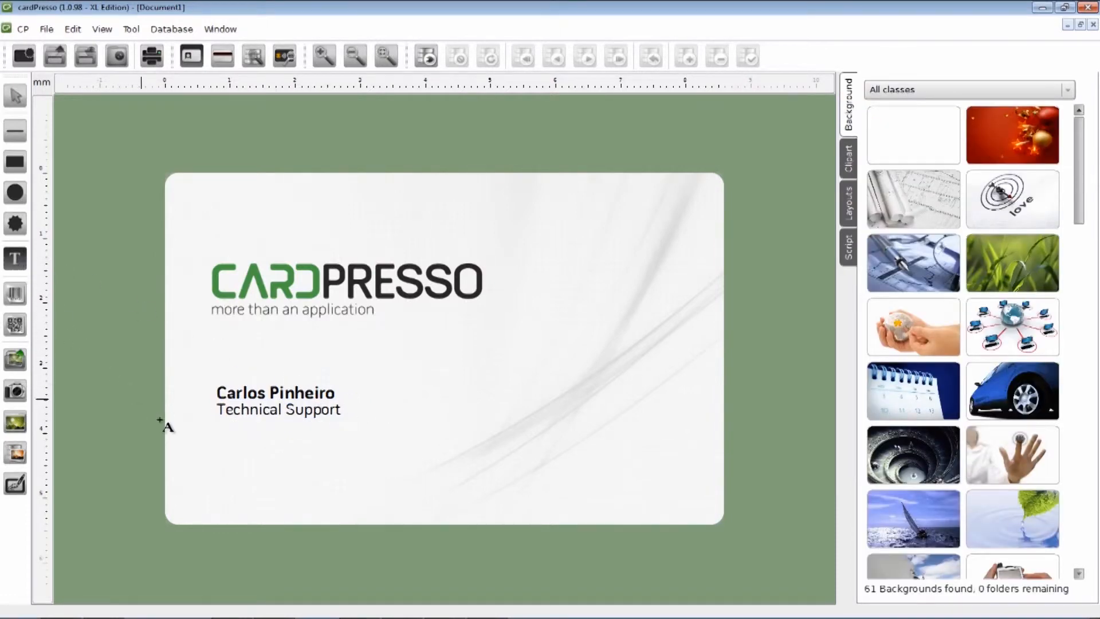
{"action": "left_click", "coordinate": [217, 448]}
{"action": "left_click_drag", "start_coordinate": [221, 451], "coordinate": [373, 498]}
{"action": "double_click", "coordinate": [289, 481]}
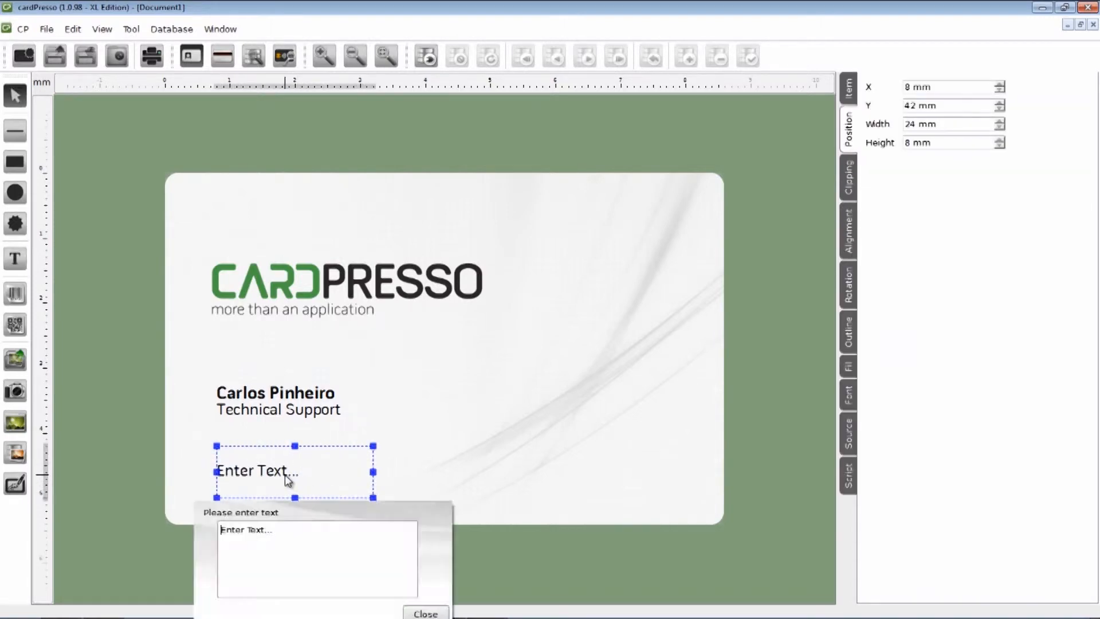
{"action": "left_click_drag", "start_coordinate": [278, 530], "coordinate": [179, 535]}
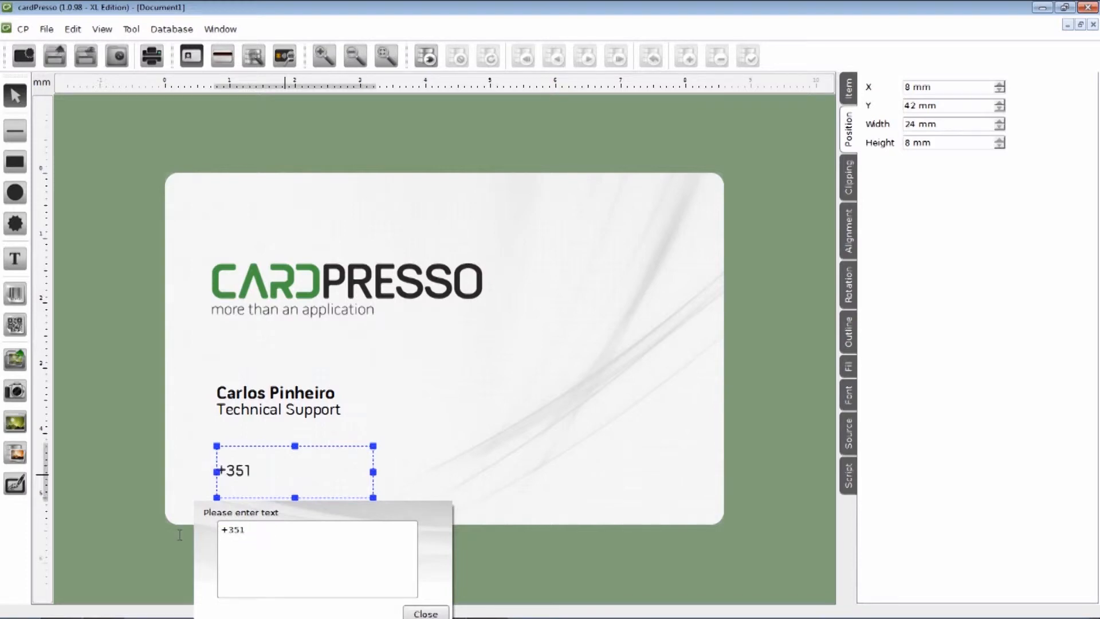
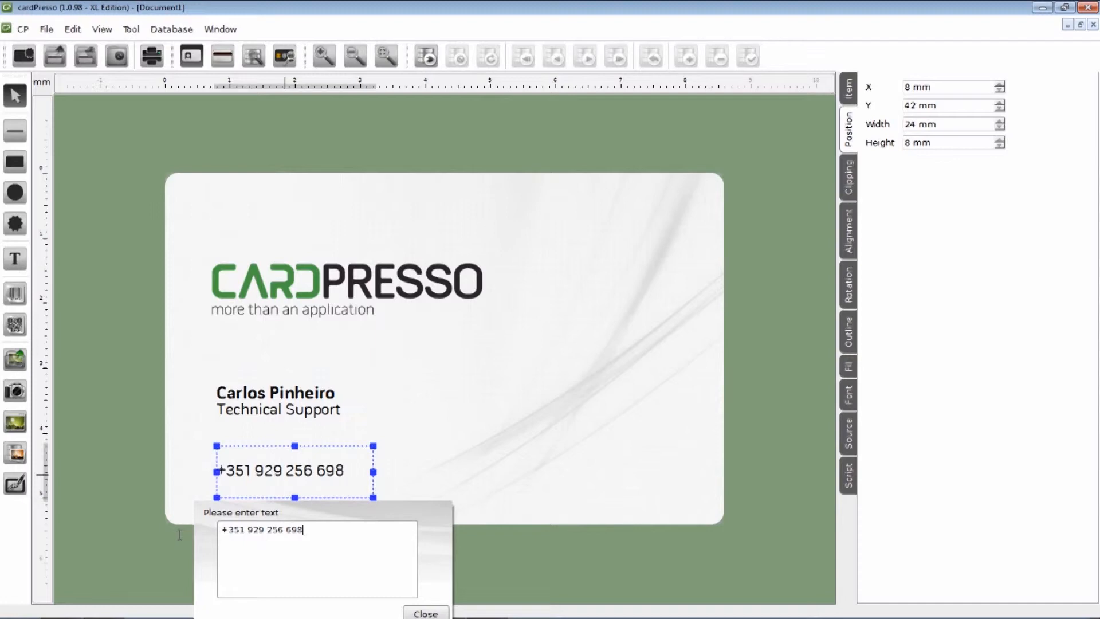
{"action": "key", "text": "Return"}
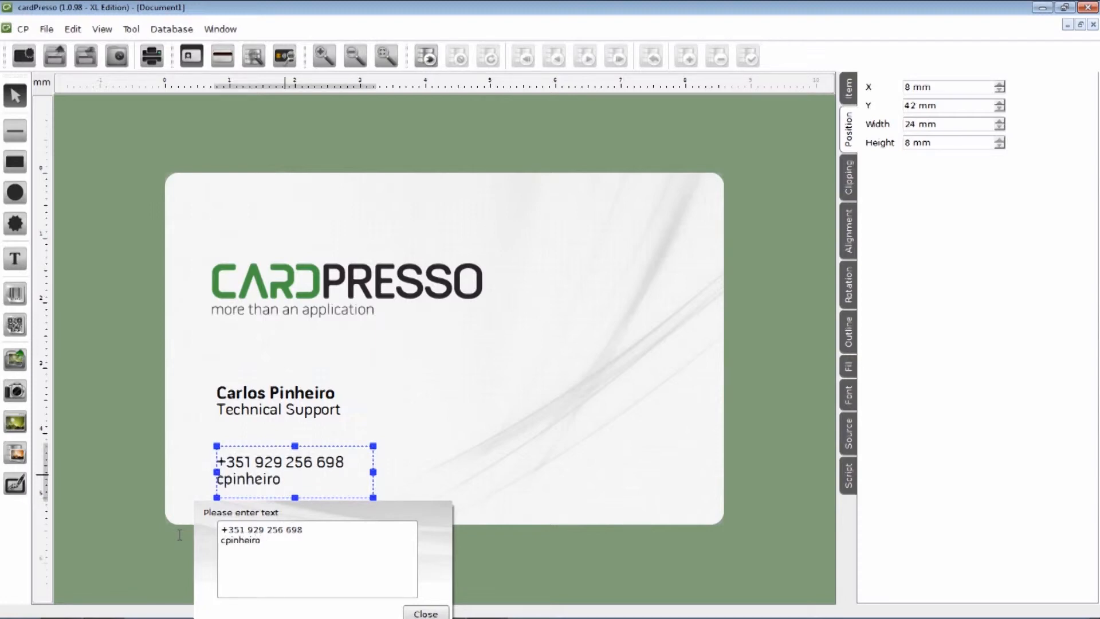
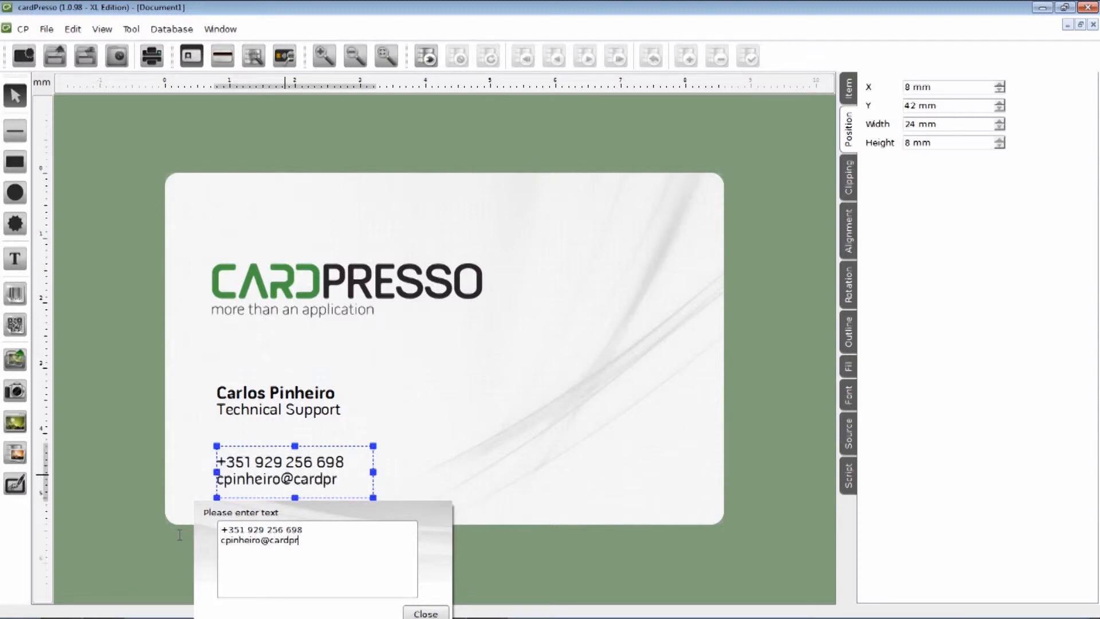
{"action": "left_click", "coordinate": [424, 613]}
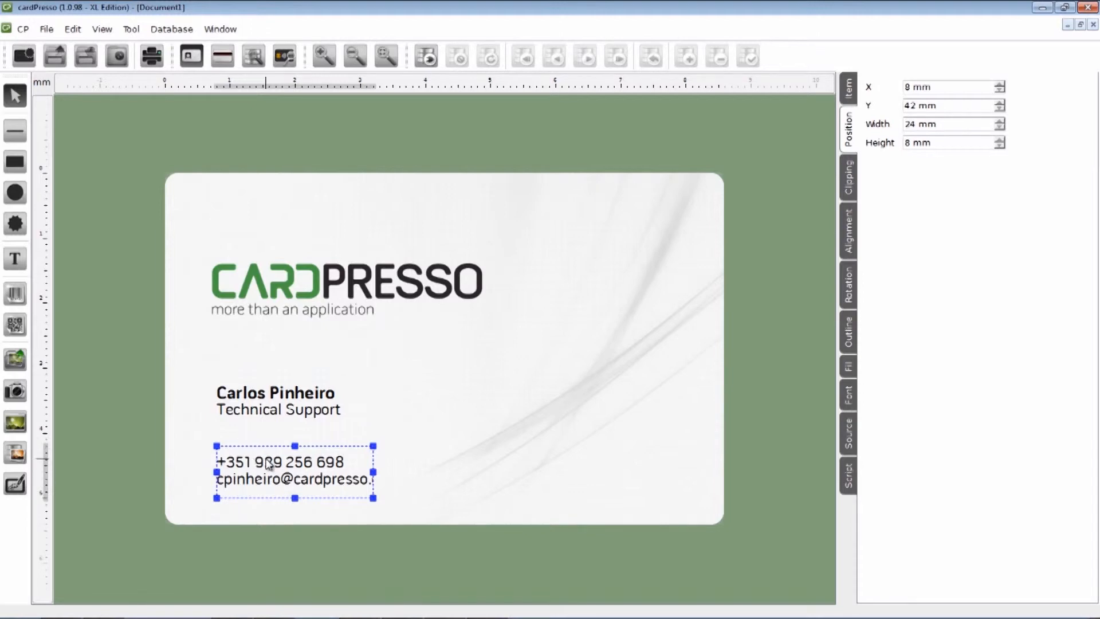
Step: Move the contact block to Y 43 mm and widen it to 29 × 6 mm so the e-mail fits
{"action": "left_click_drag", "start_coordinate": [268, 464], "coordinate": [268, 471]}
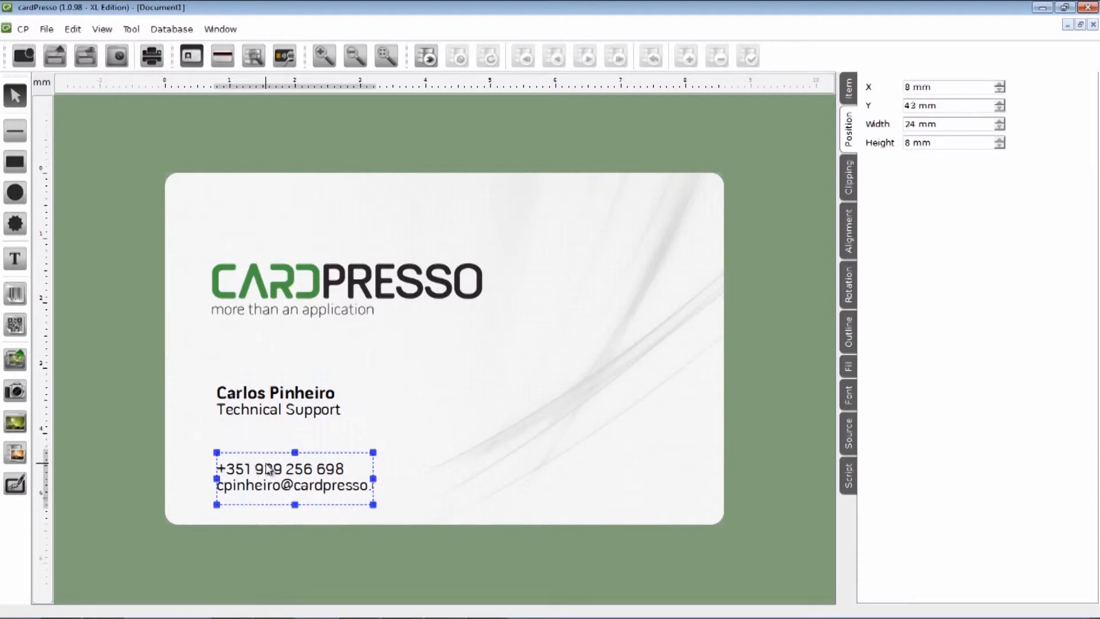
{"action": "left_click_drag", "start_coordinate": [373, 479], "coordinate": [405, 479]}
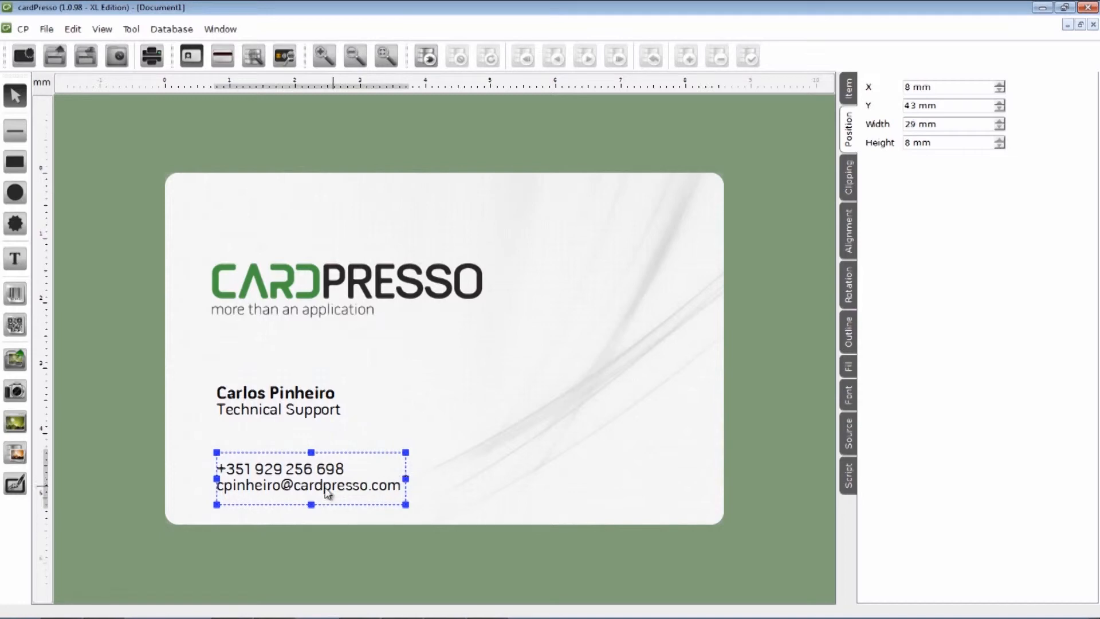
{"action": "left_click_drag", "start_coordinate": [311, 504], "coordinate": [310, 491]}
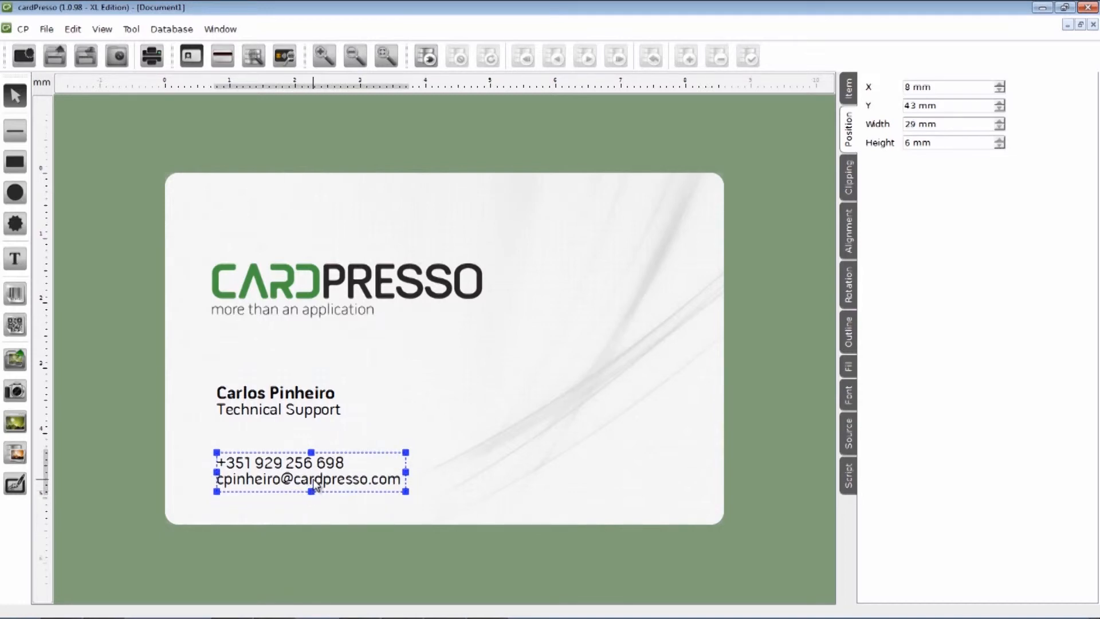
{"action": "left_click", "coordinate": [19, 265]}
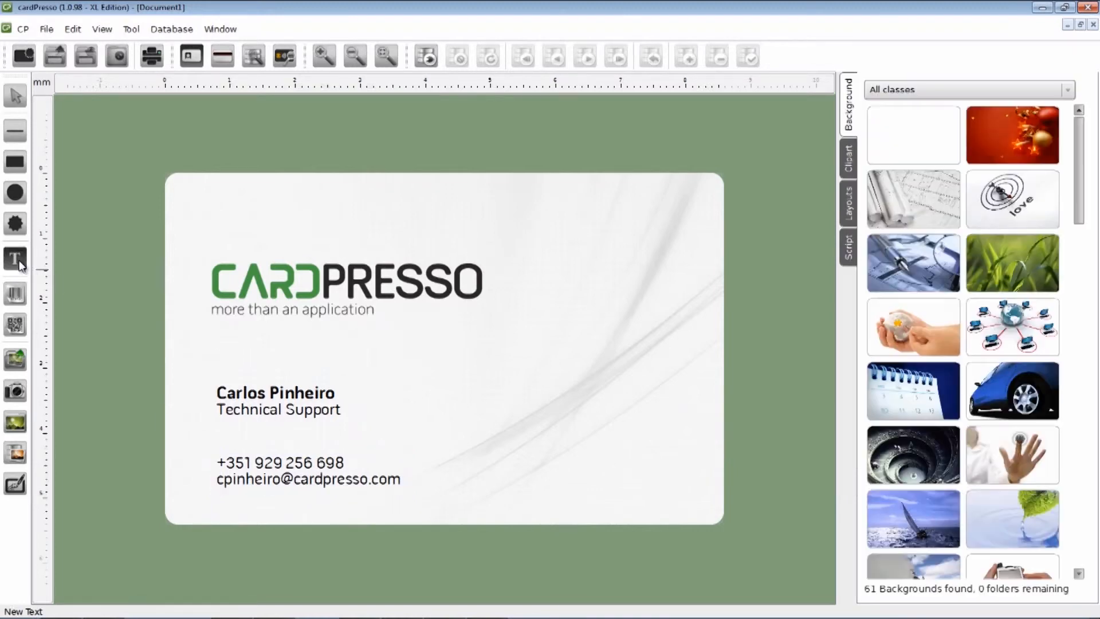
{"action": "left_click_drag", "start_coordinate": [503, 459], "coordinate": [679, 485]}
{"action": "double_click", "coordinate": [577, 479]}
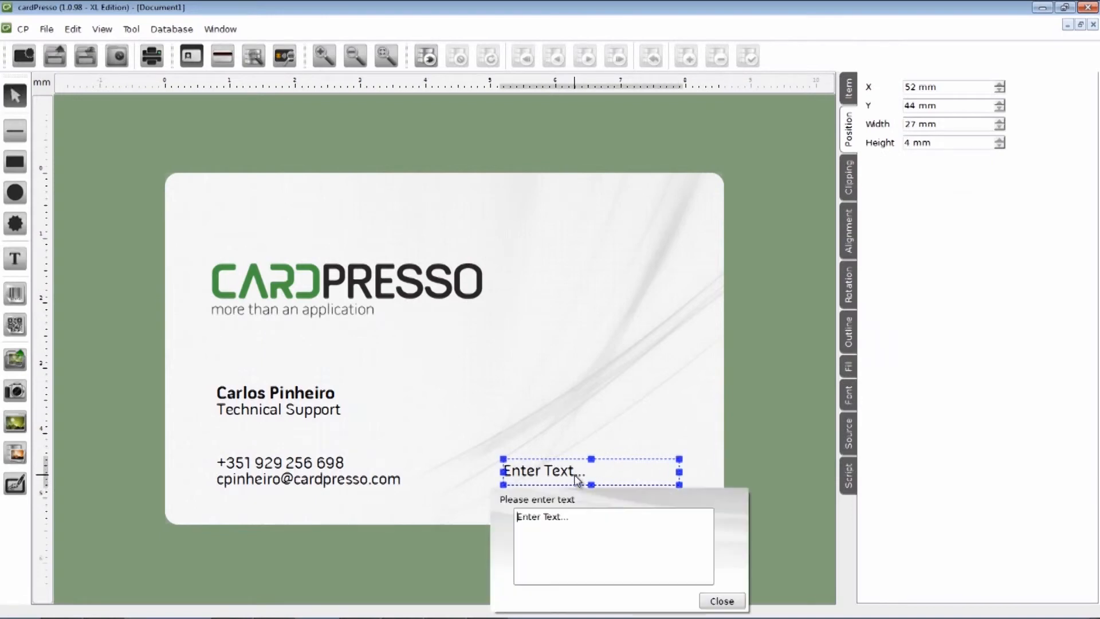
{"action": "left_click_drag", "start_coordinate": [584, 519], "coordinate": [487, 518]}
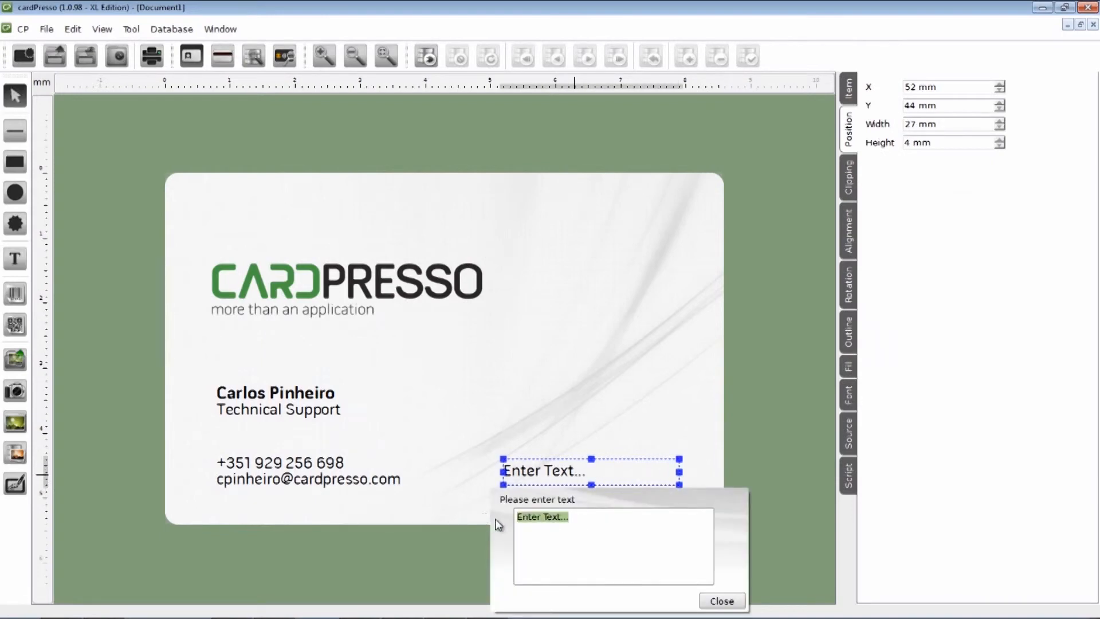
{"action": "type", "text": "www."}
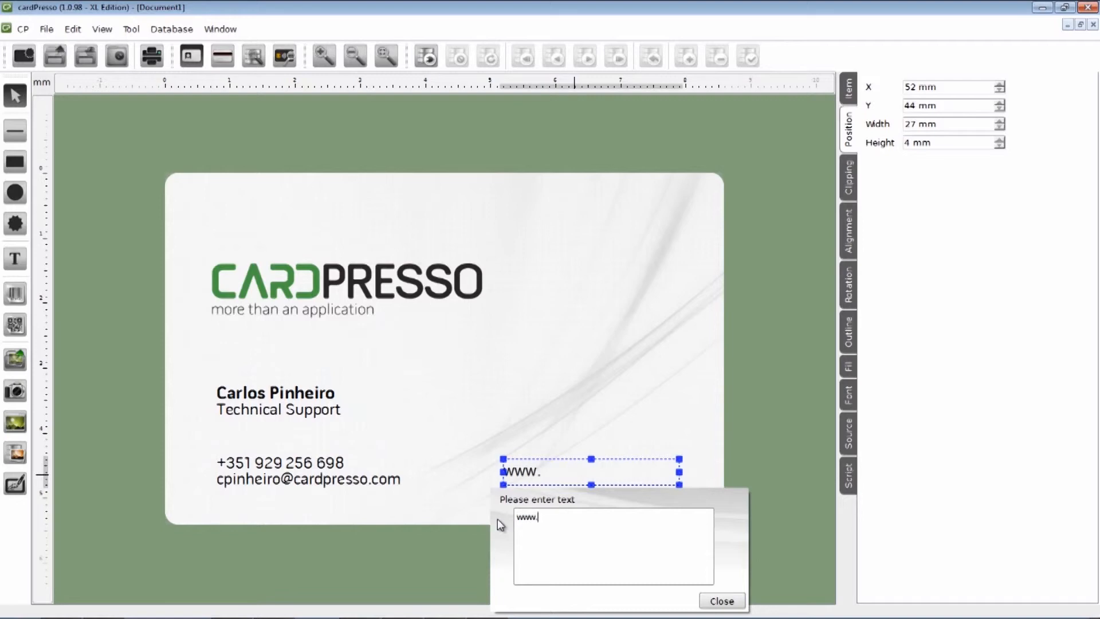
{"action": "type", "text": "cardpresso.com"}
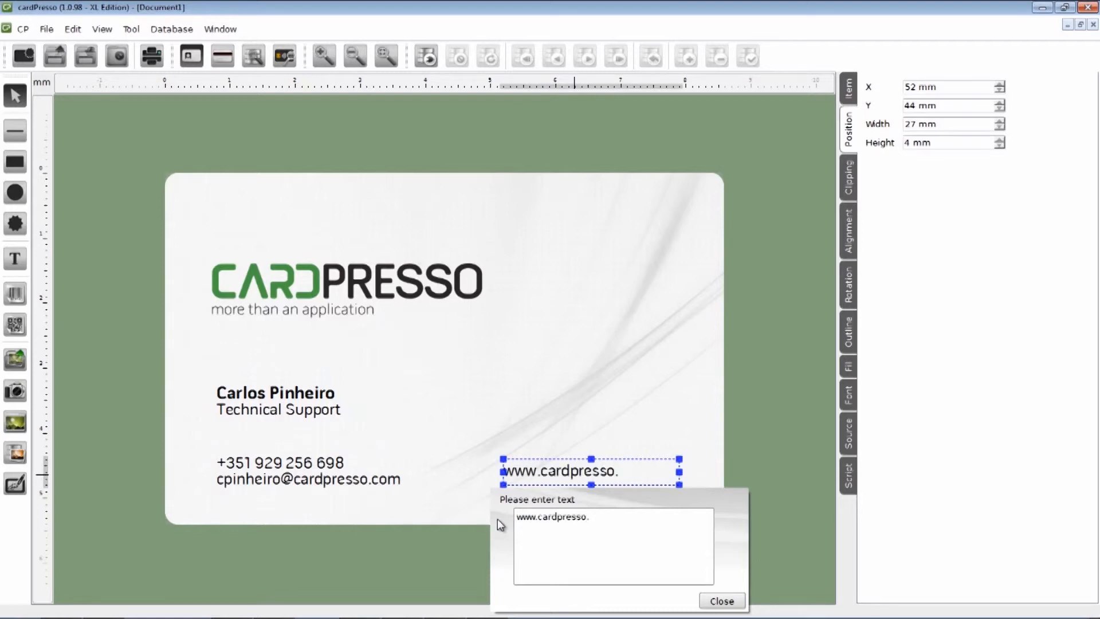
{"action": "left_click", "coordinate": [722, 601]}
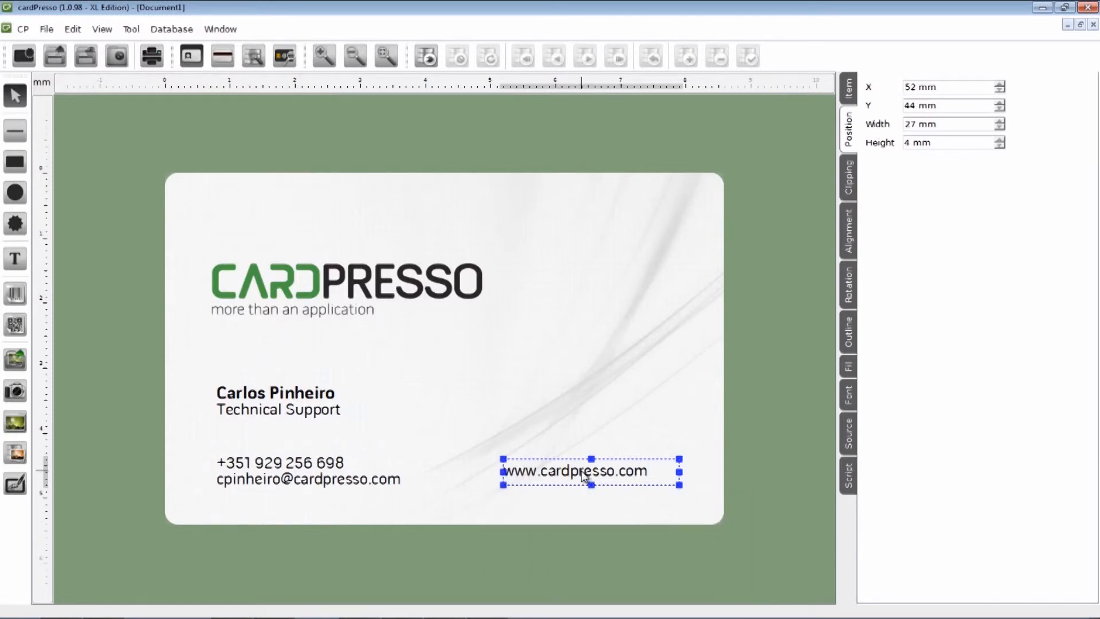
{"action": "mouse_move", "coordinate": [580, 472]}
{"action": "left_mouse_down"}
{"action": "mouse_move", "coordinate": [555, 473]}
{"action": "mouse_move", "coordinate": [564, 478]}
{"action": "left_mouse_up"}
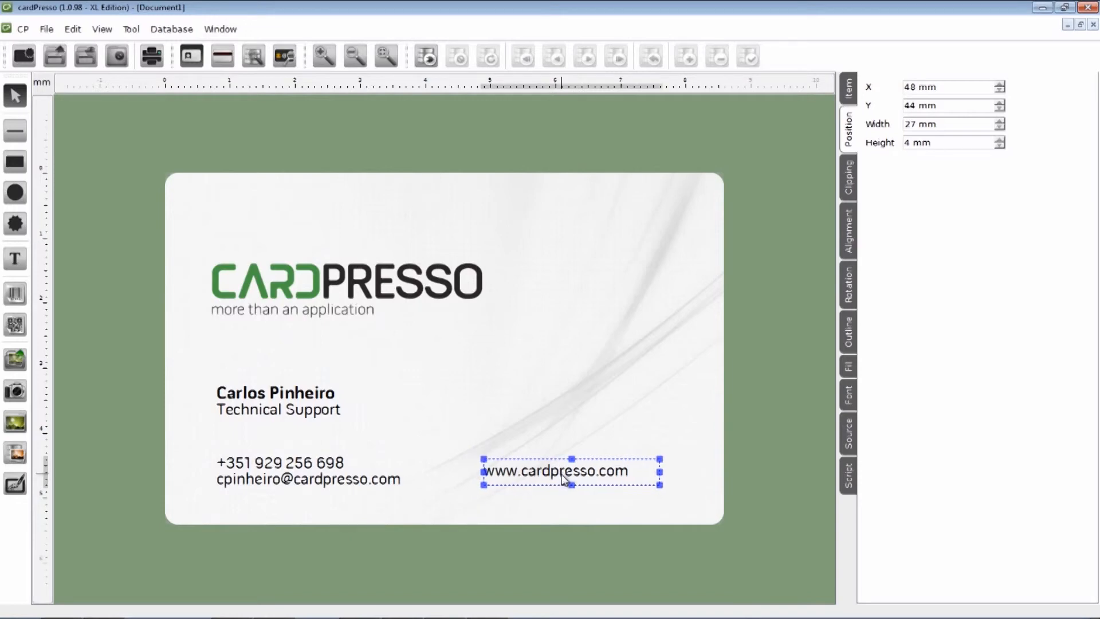
{"action": "left_click_drag", "start_coordinate": [660, 473], "coordinate": [673, 472]}
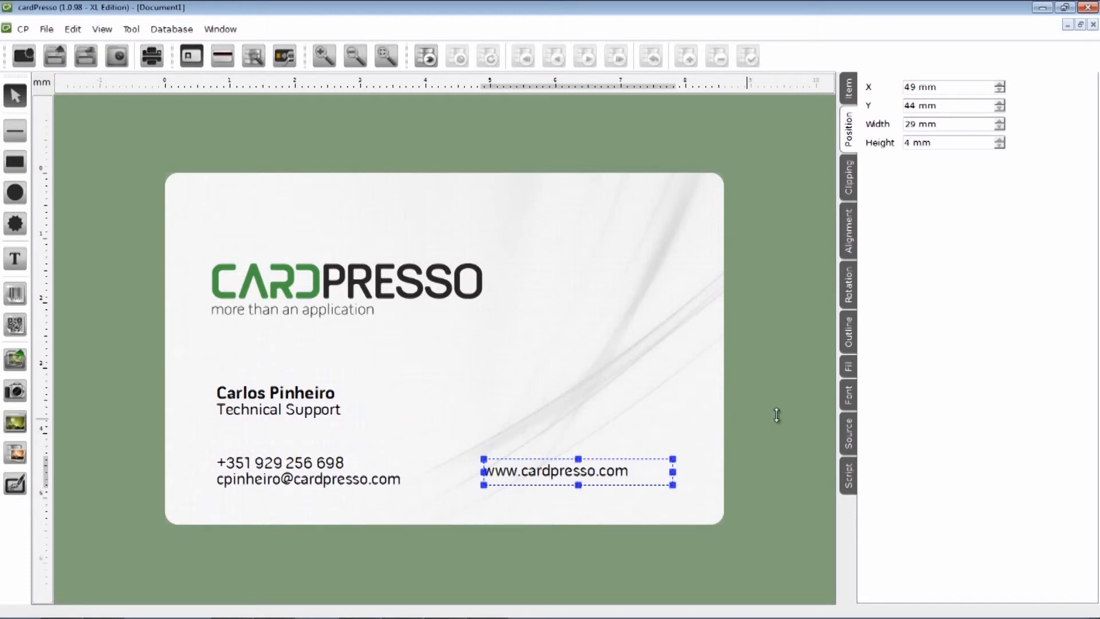
{"action": "left_click", "coordinate": [848, 404]}
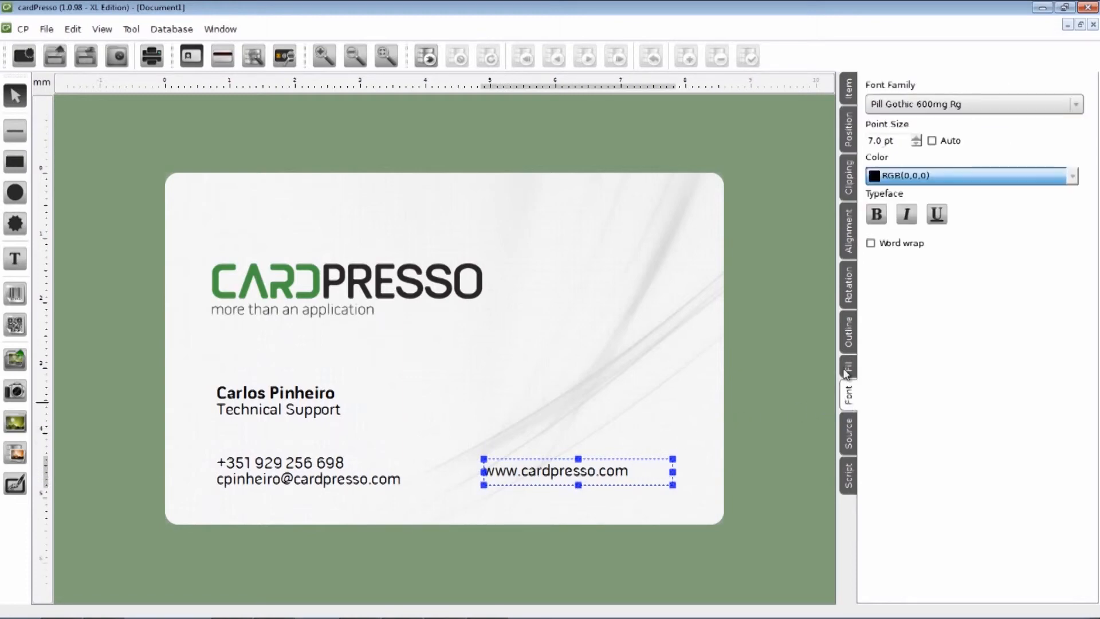
{"action": "left_click", "coordinate": [918, 137]}
{"action": "left_click", "coordinate": [880, 215]}
{"action": "left_click", "coordinate": [880, 215]}
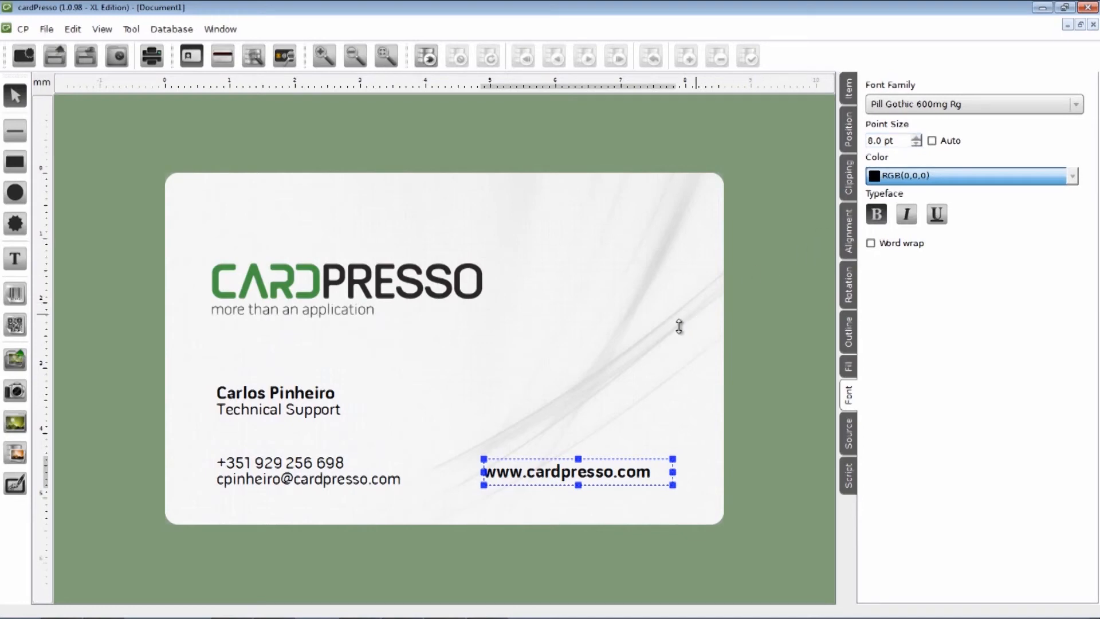
{"action": "left_click", "coordinate": [599, 414]}
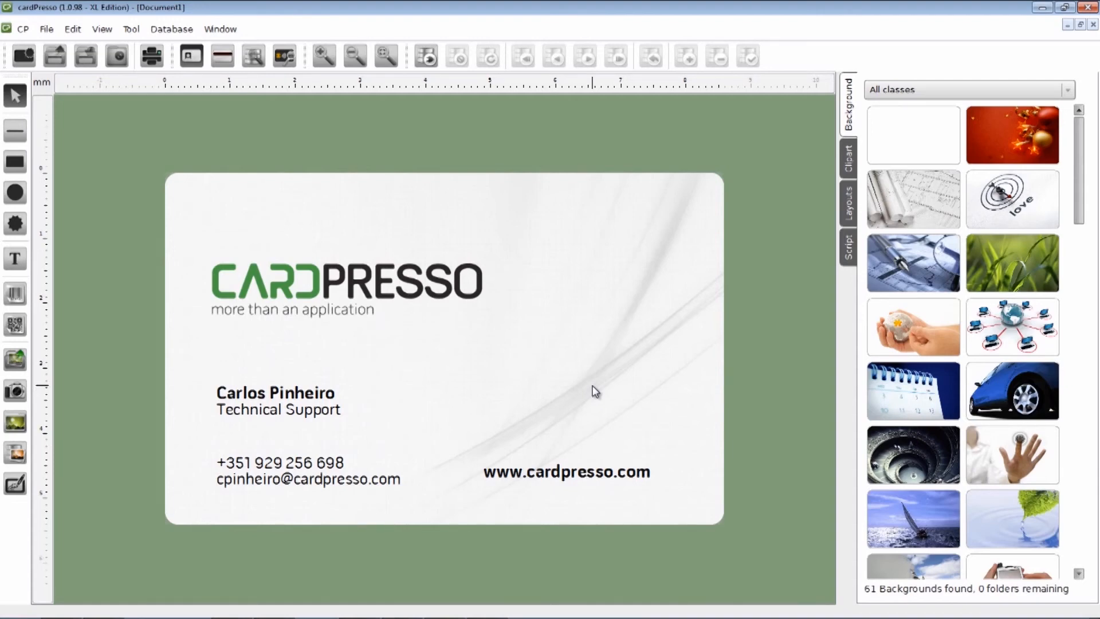
Step: Save the card as 'Card Tutorial 2', then view the Print dialog and cancel it
{"action": "key", "text": "ctrl+s"}
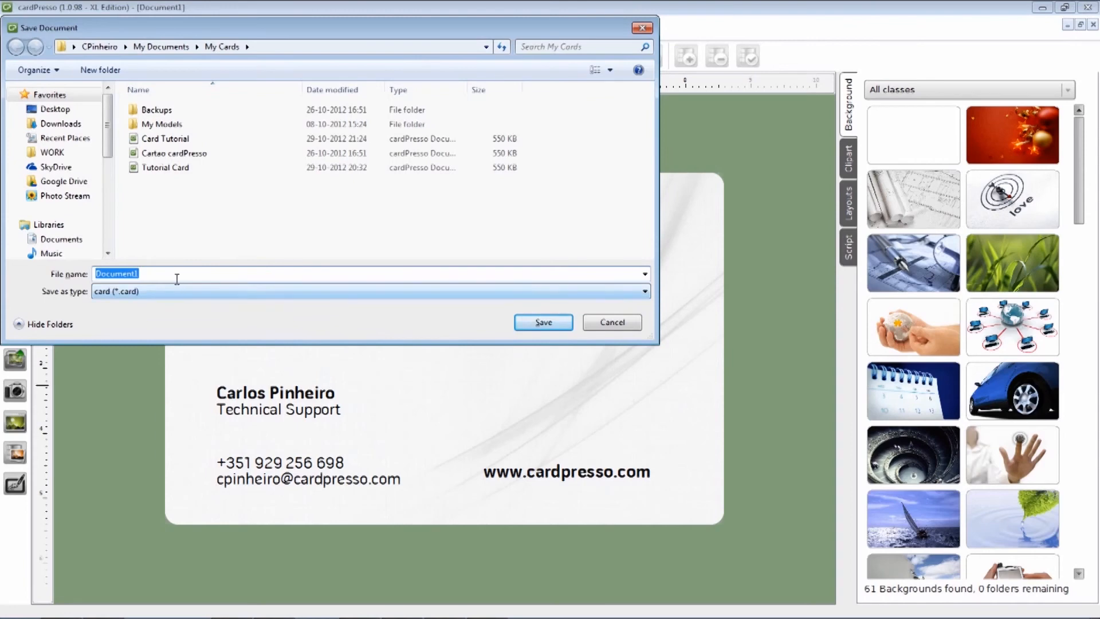
{"action": "type", "text": "C"}
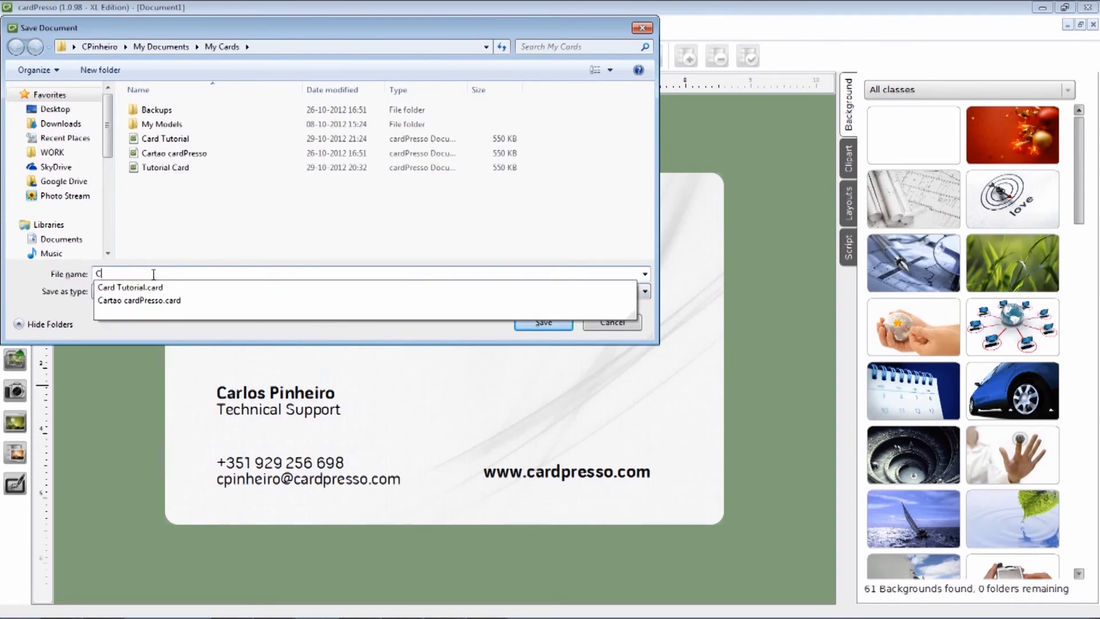
{"action": "type", "text": "ard Tuto"}
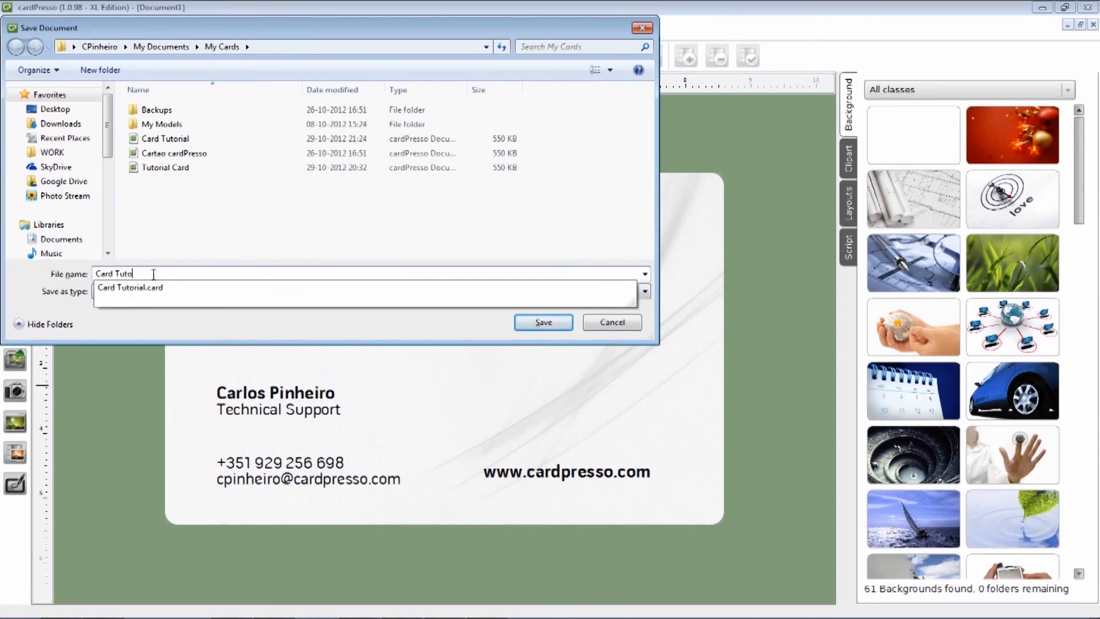
{"action": "type", "text": "rial 2"}
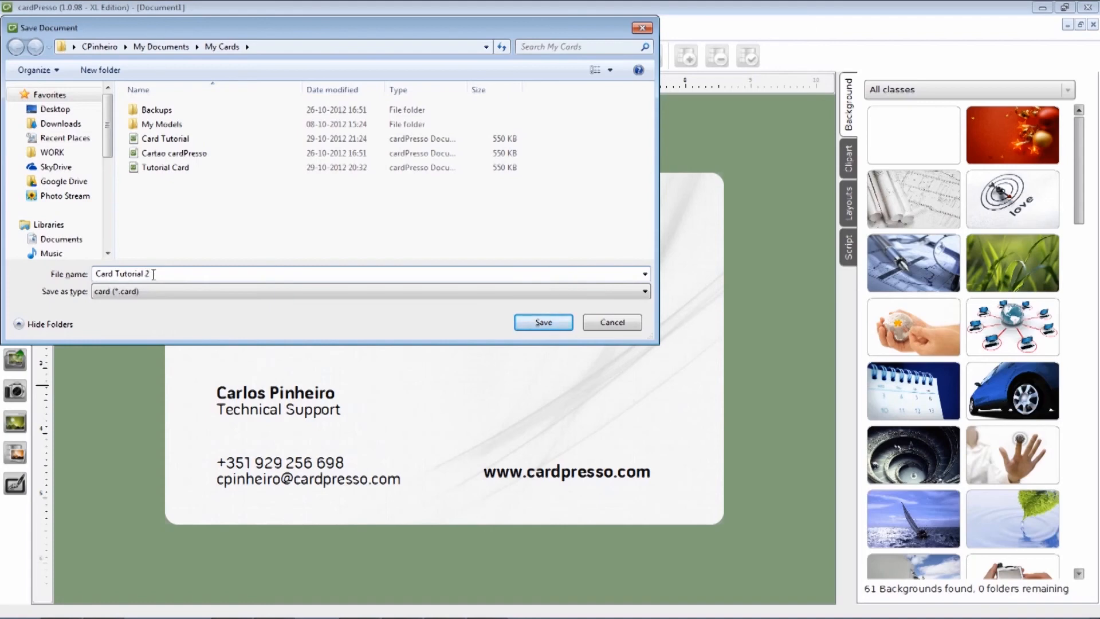
{"action": "left_click", "coordinate": [536, 323]}
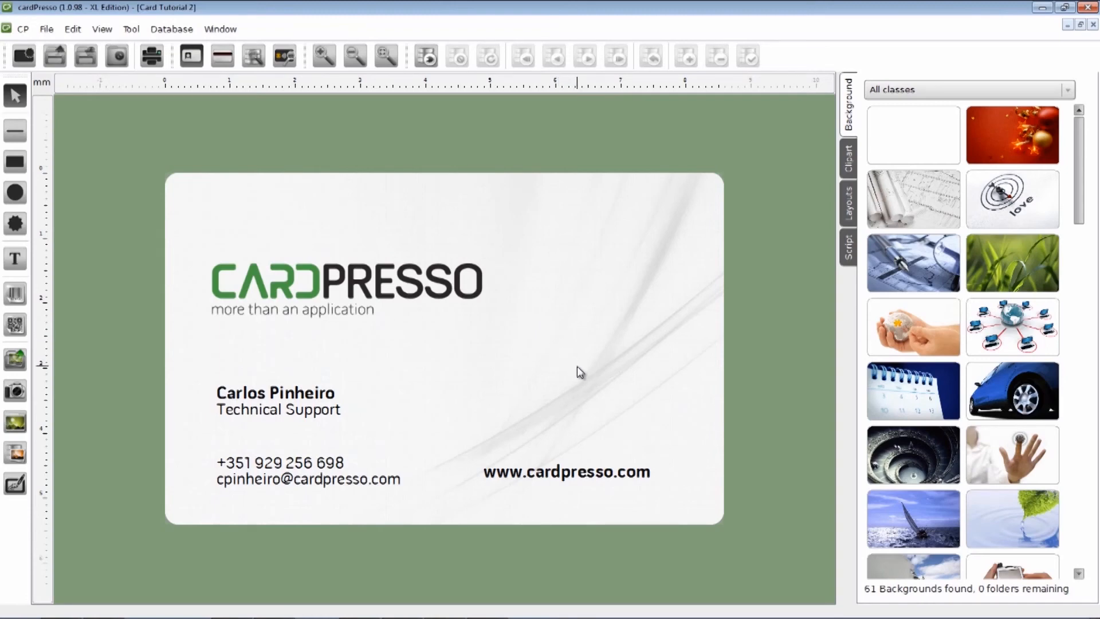
{"action": "key", "text": "ctrl+p"}
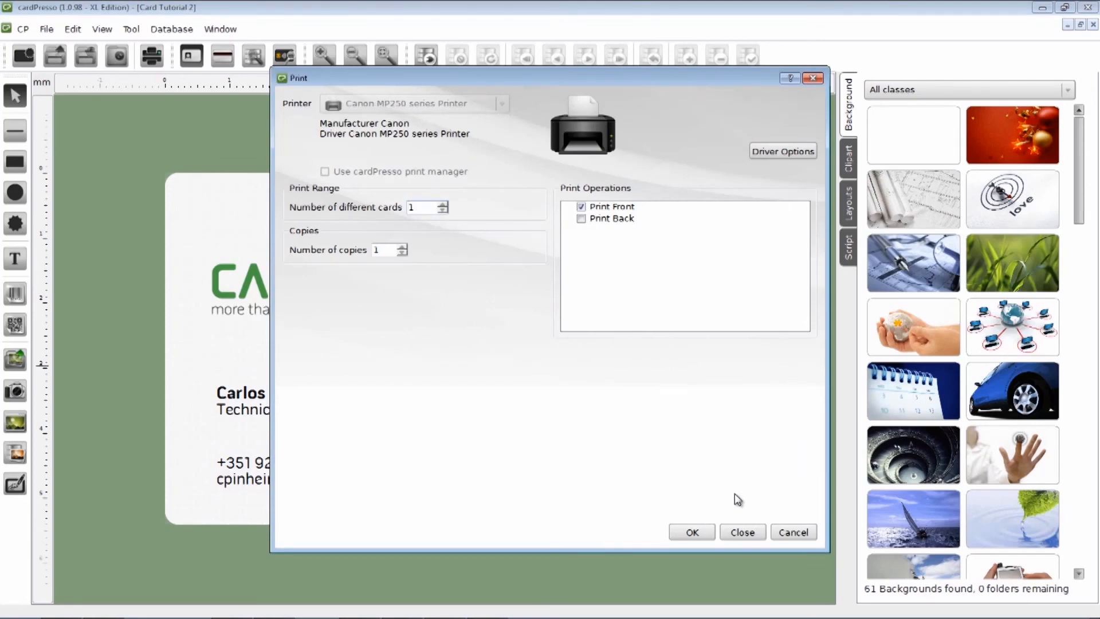
{"action": "left_click", "coordinate": [791, 532]}
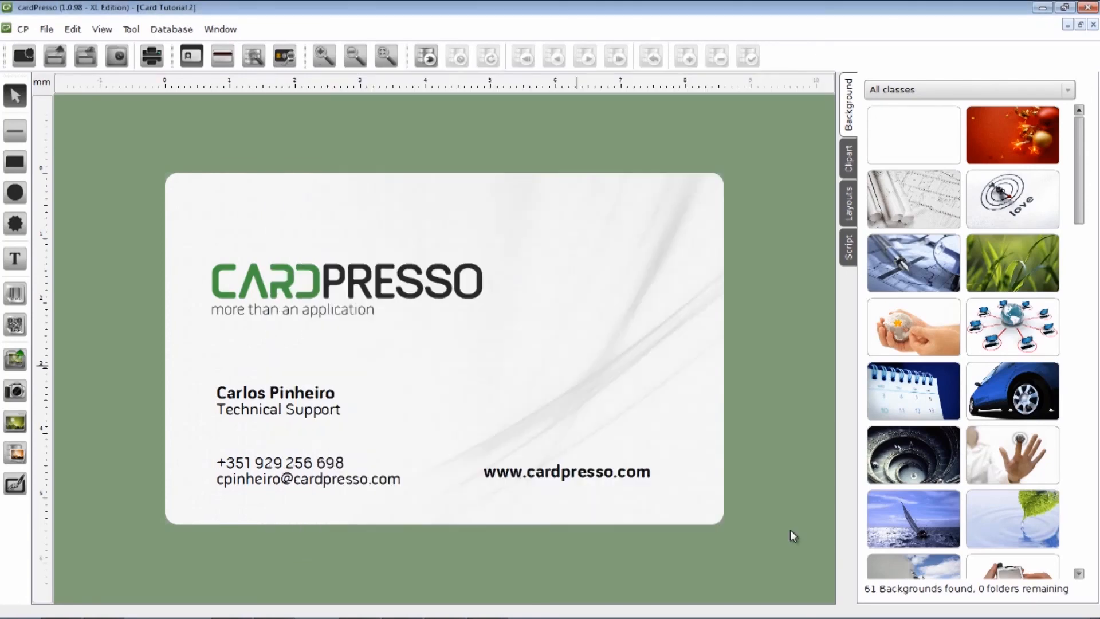